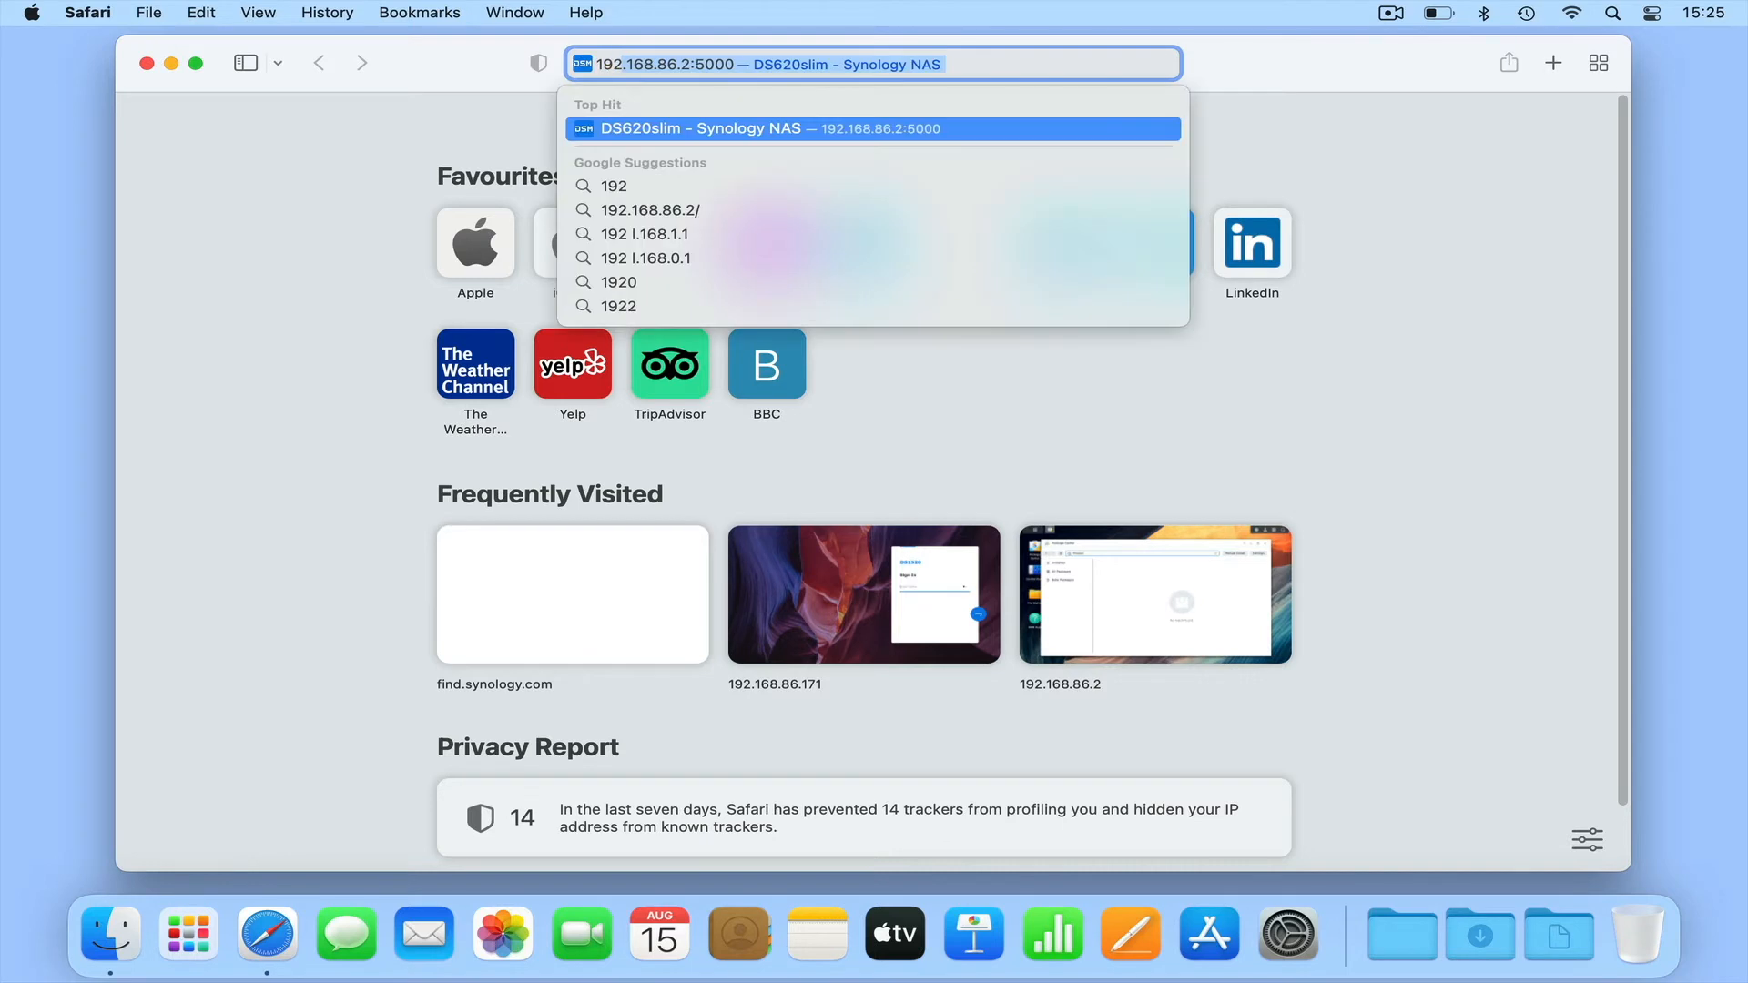
- Open the NAS web interface at 192.168.86.2:5000 and sign in as administrator with the account password
key("Return")
type("administrator")
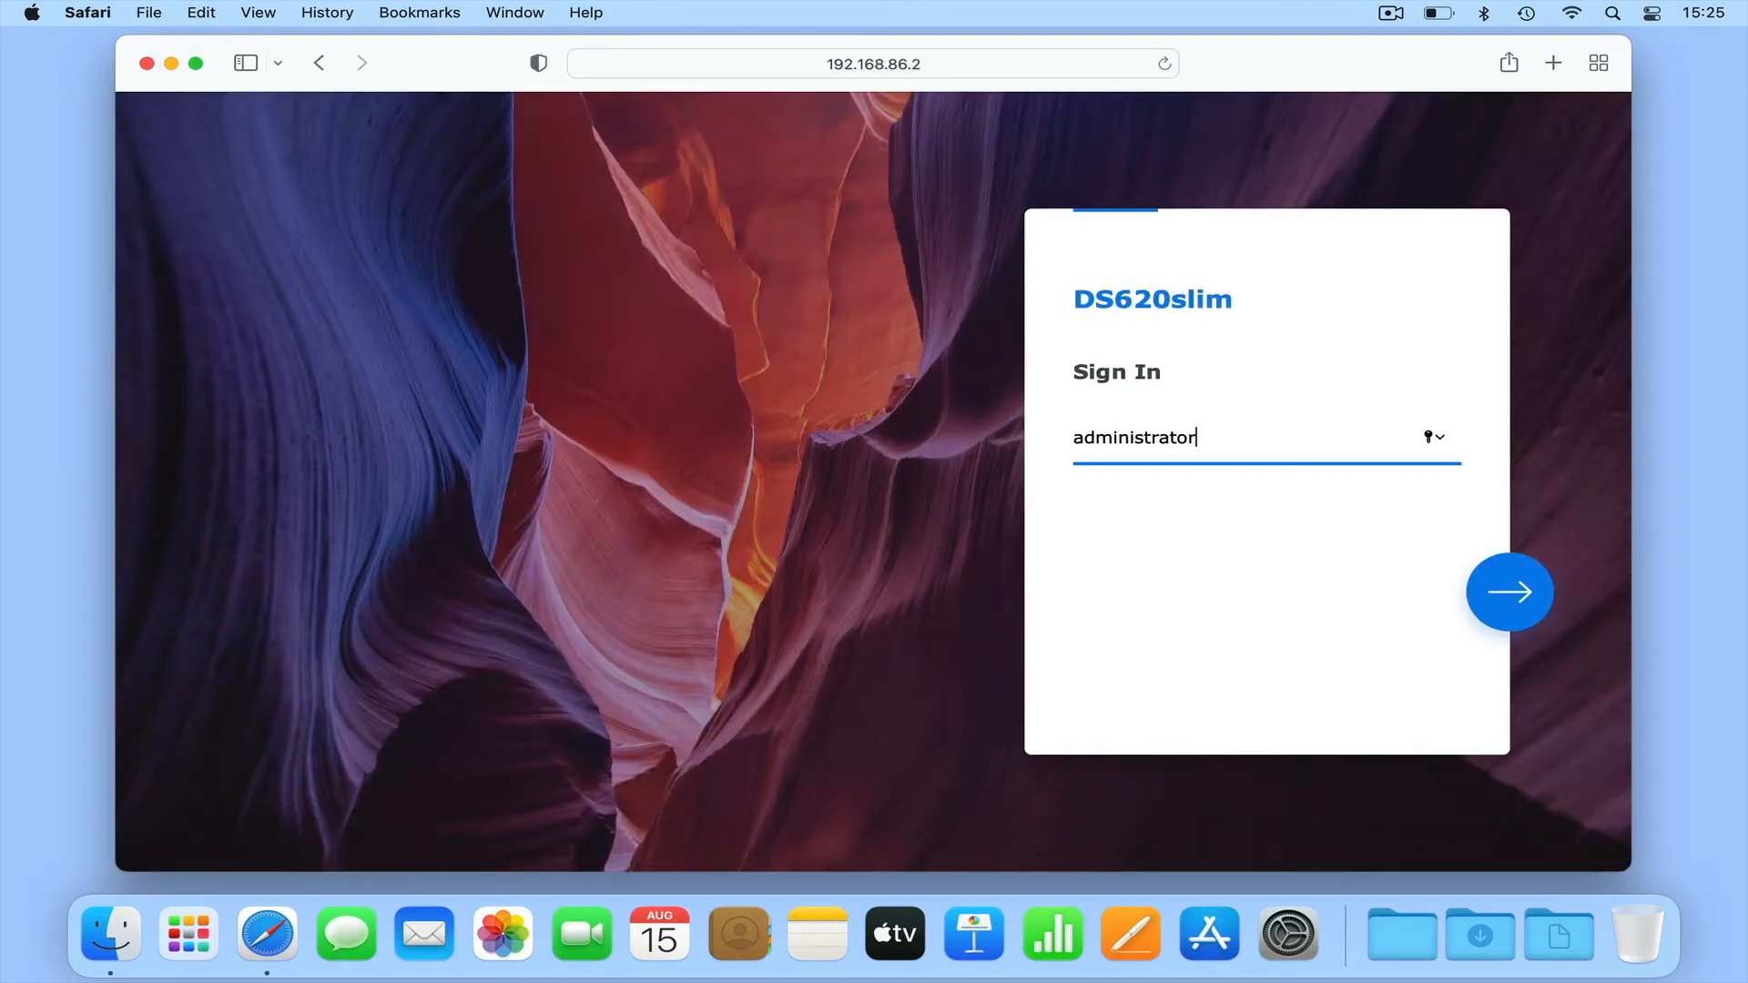
key("Return")
type("•••••••••")
key("Return")
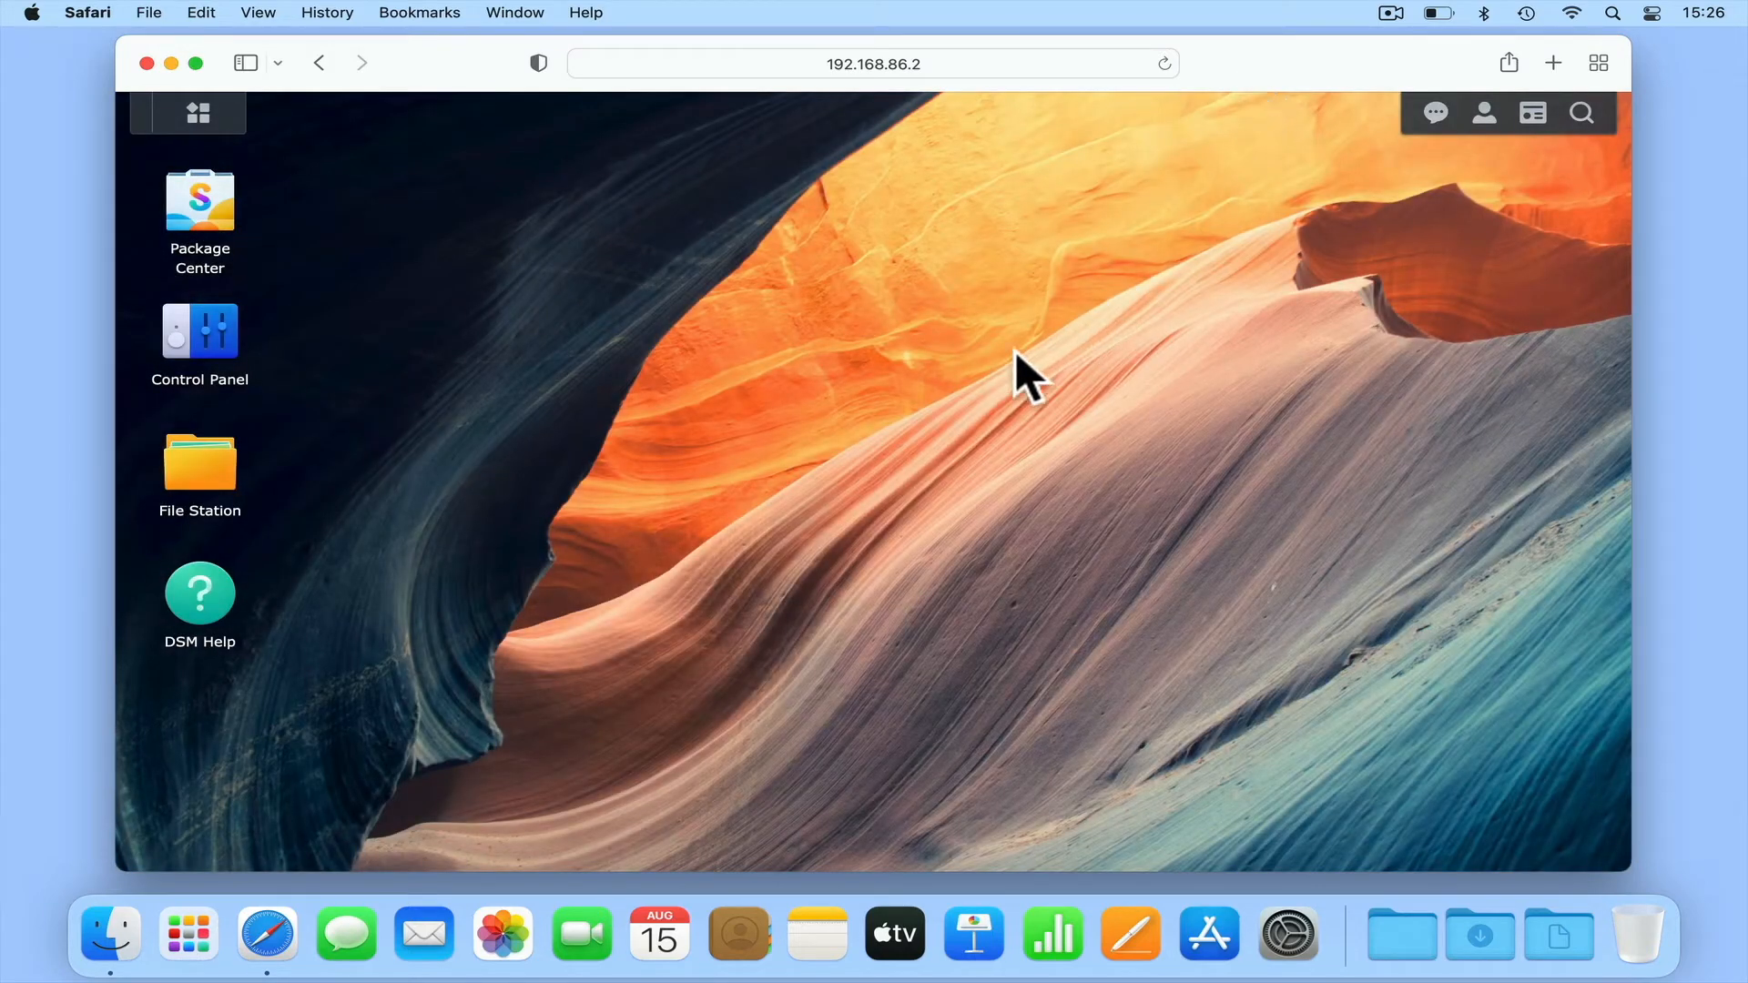
- Enable the SSH service on port 22 in the Terminal & SNMP settings, apply it, and allow the port through the firewall
left_click(224, 345)
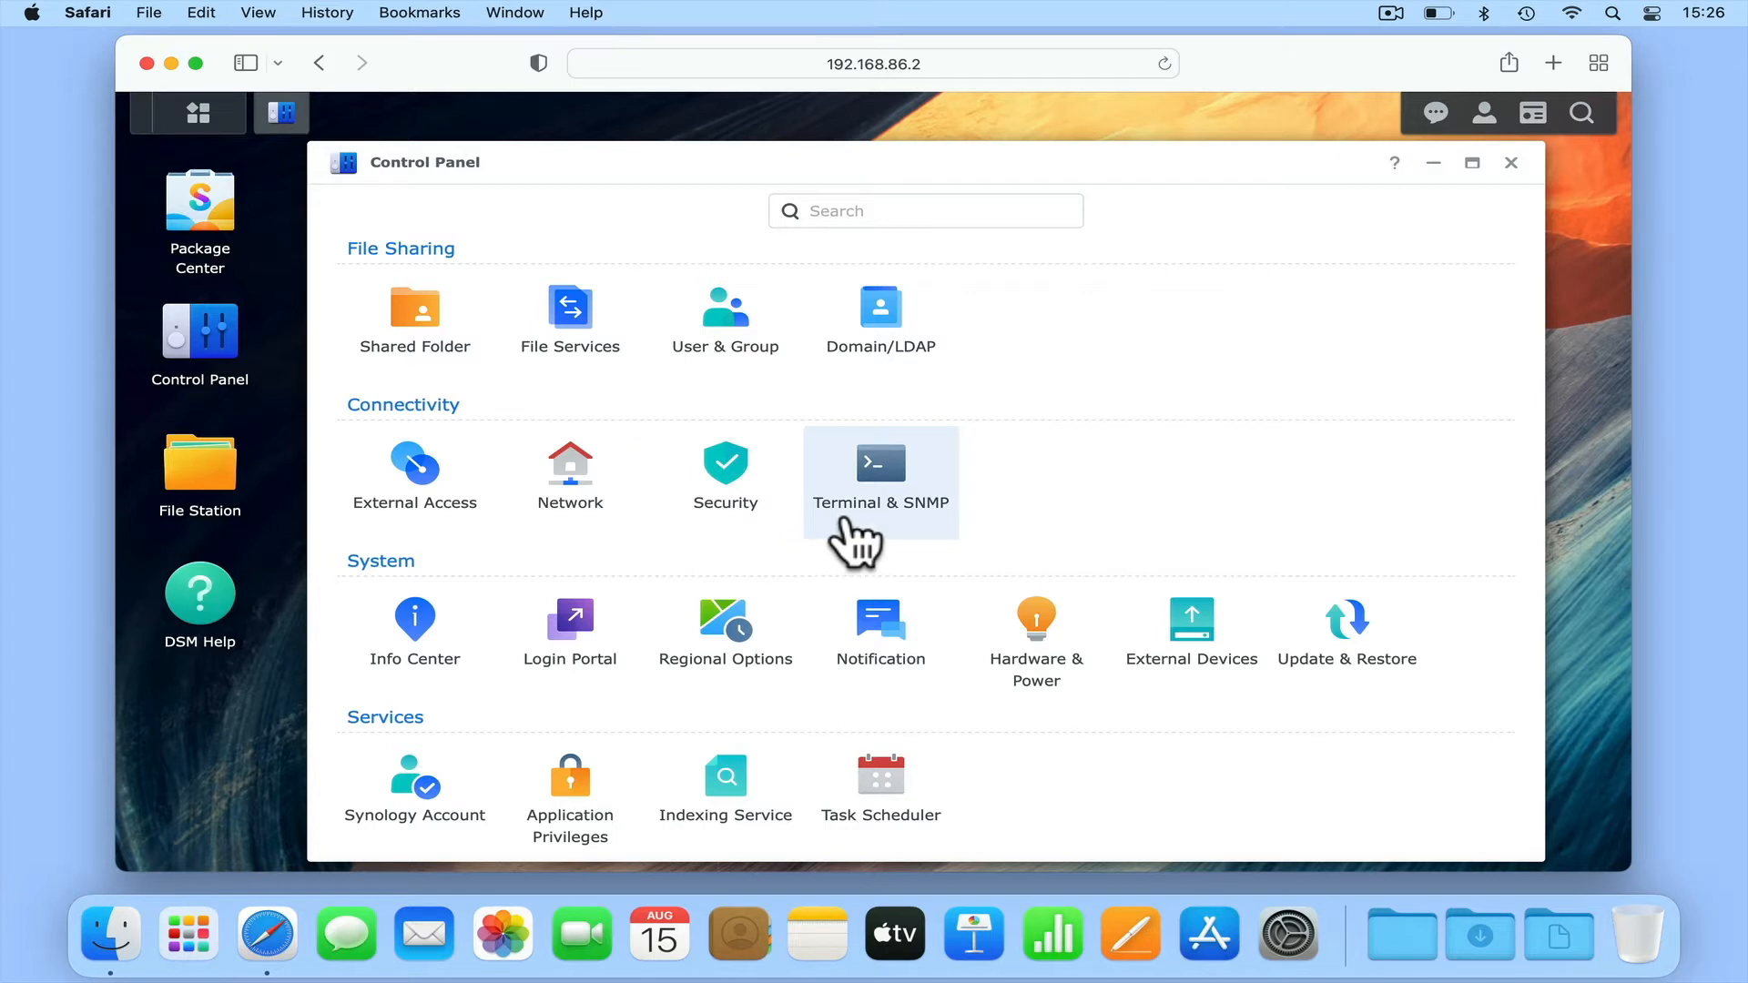
left_click(903, 499)
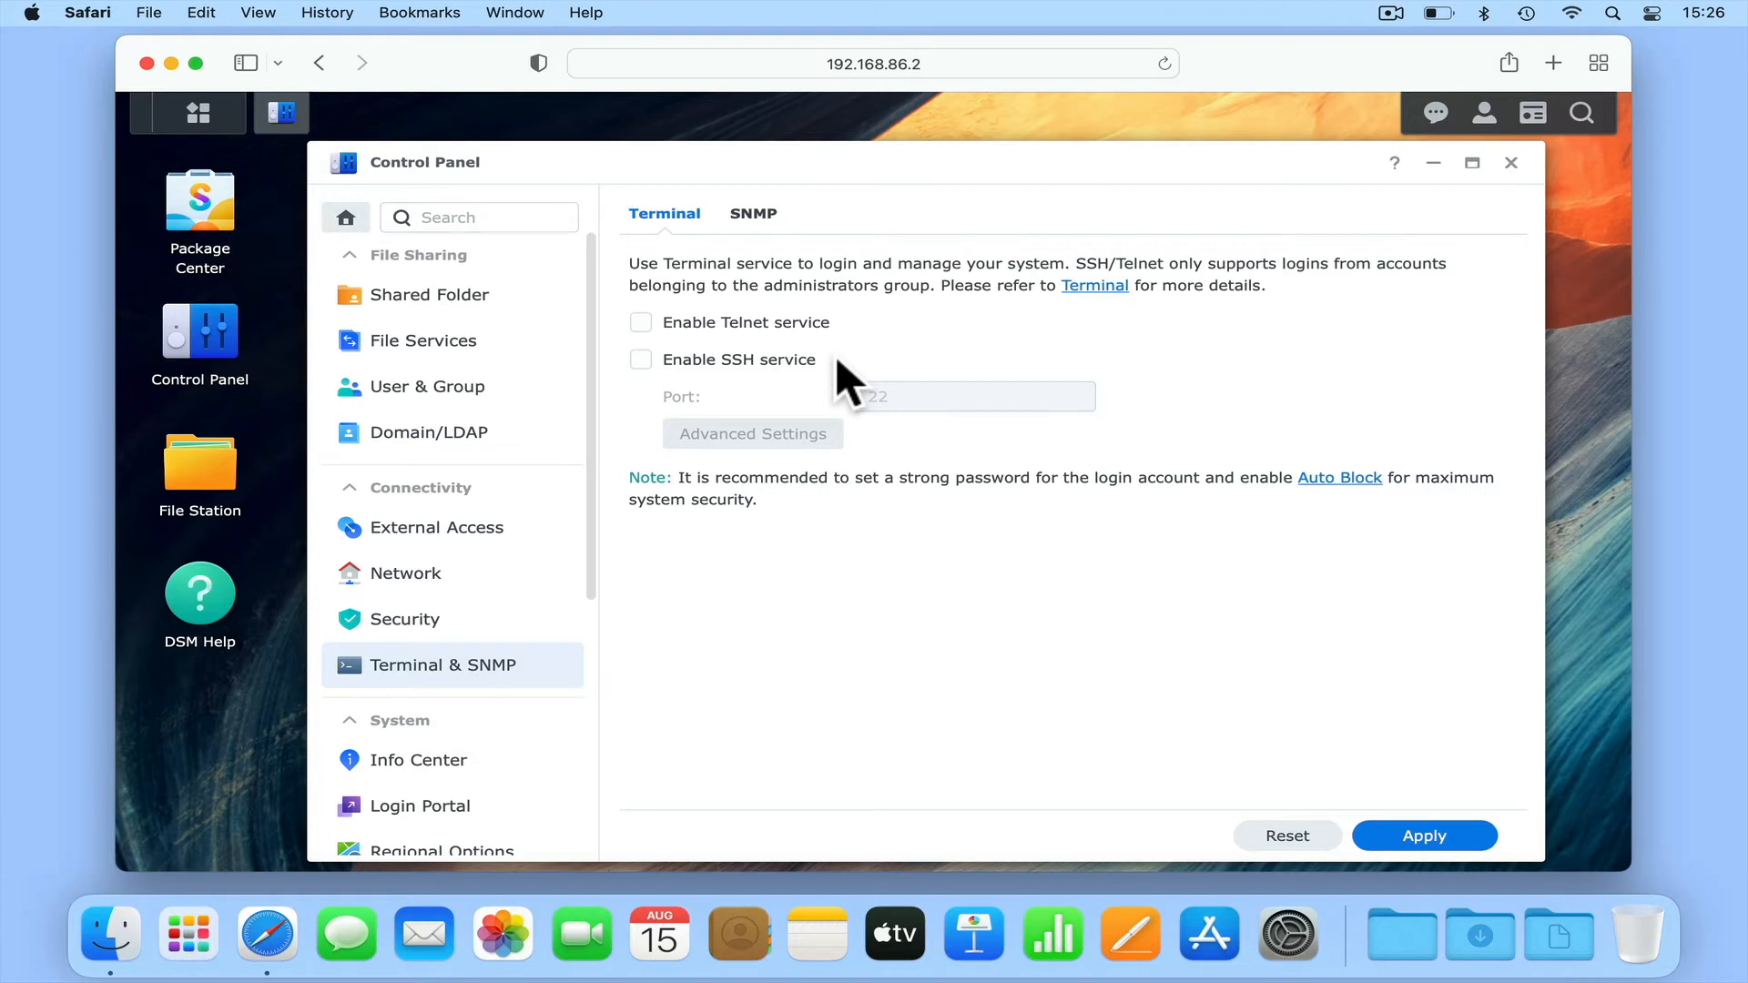
left_click(642, 360)
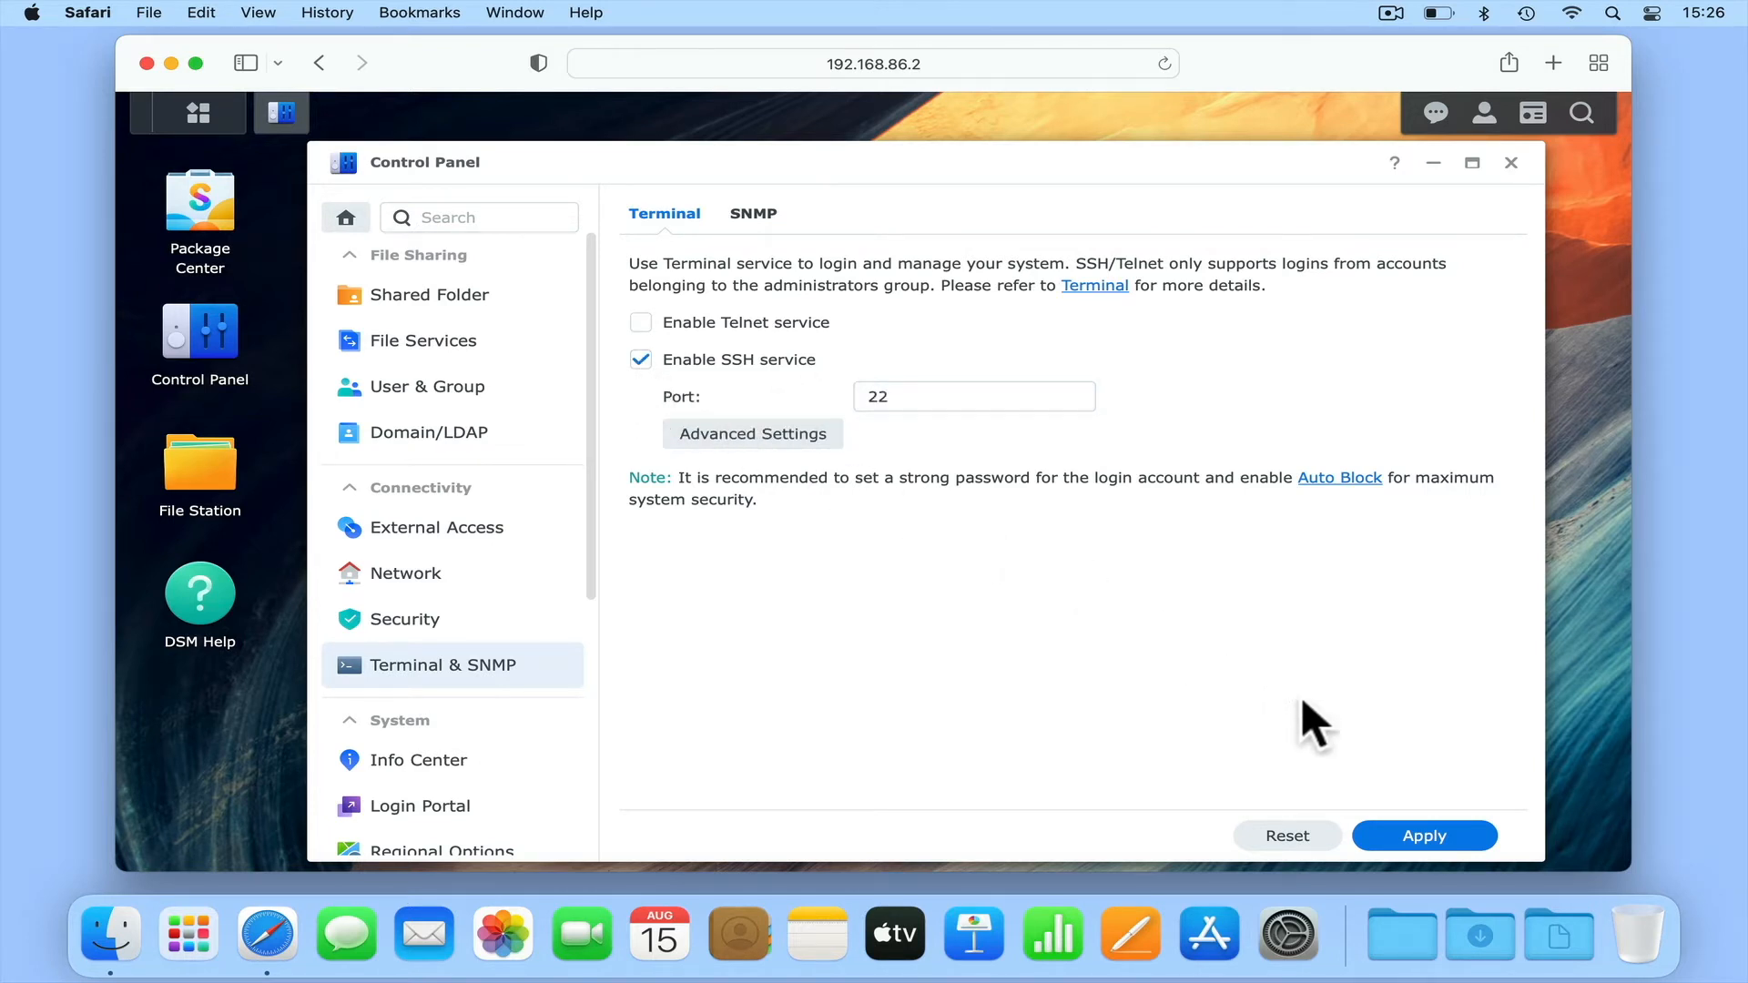
left_click(1403, 838)
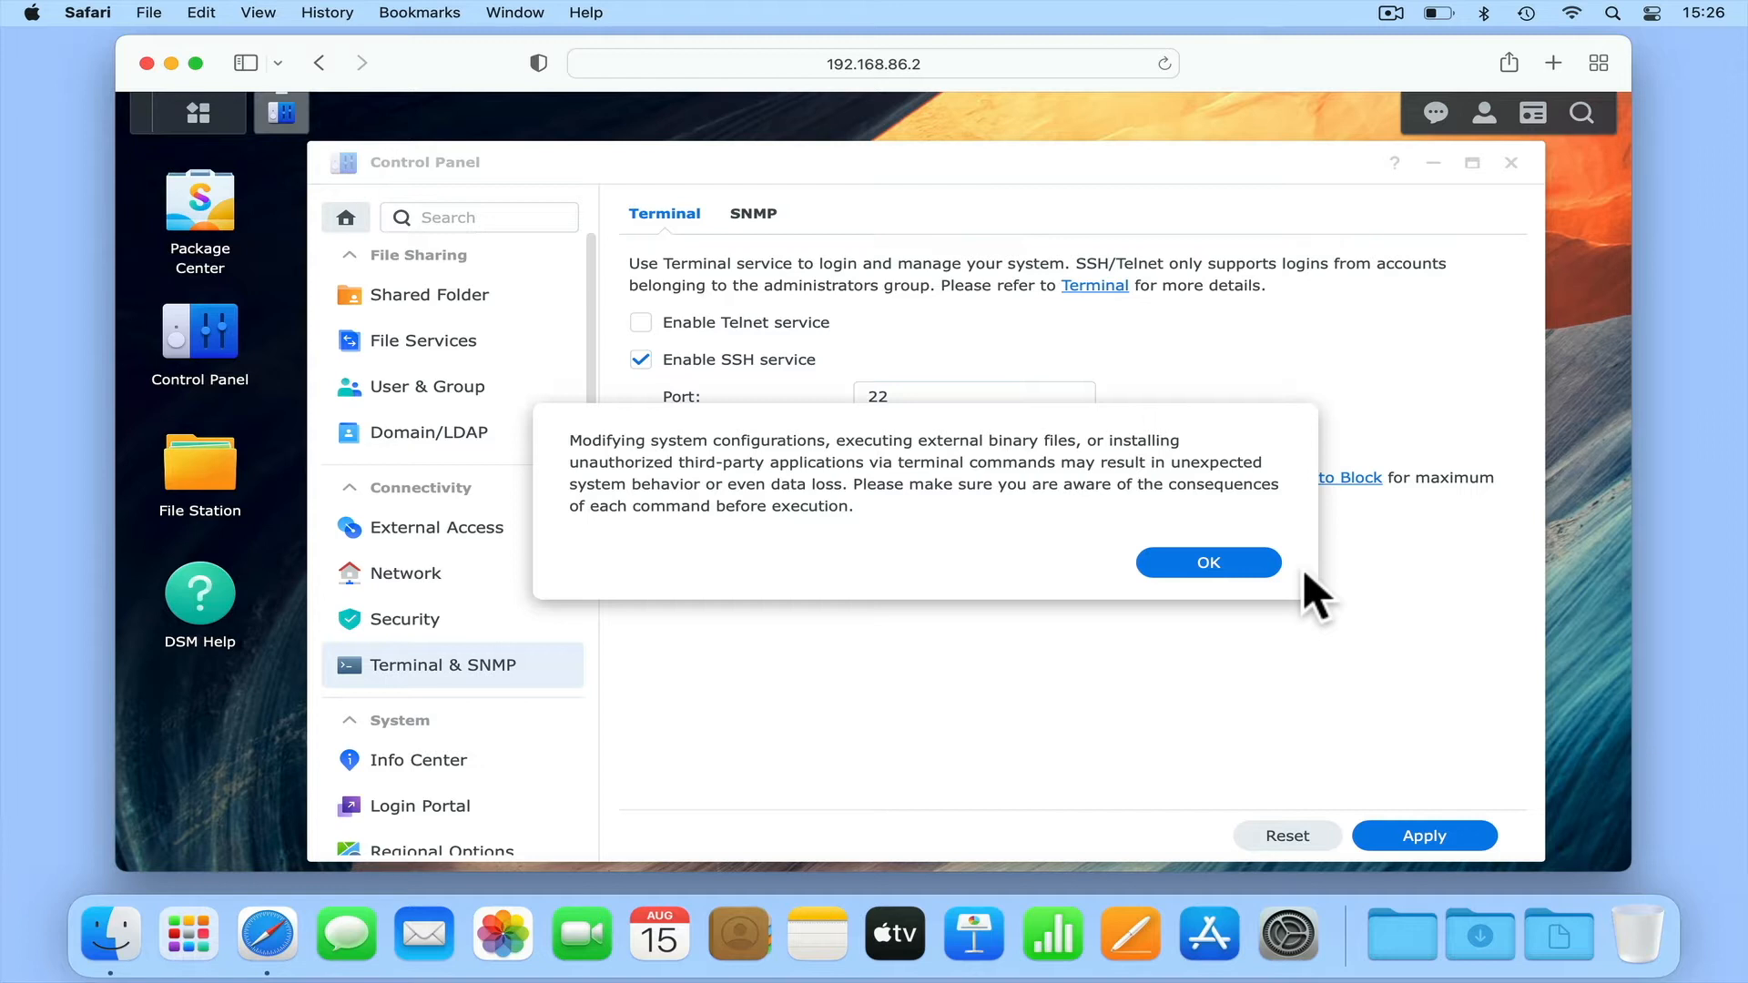
left_click(1236, 570)
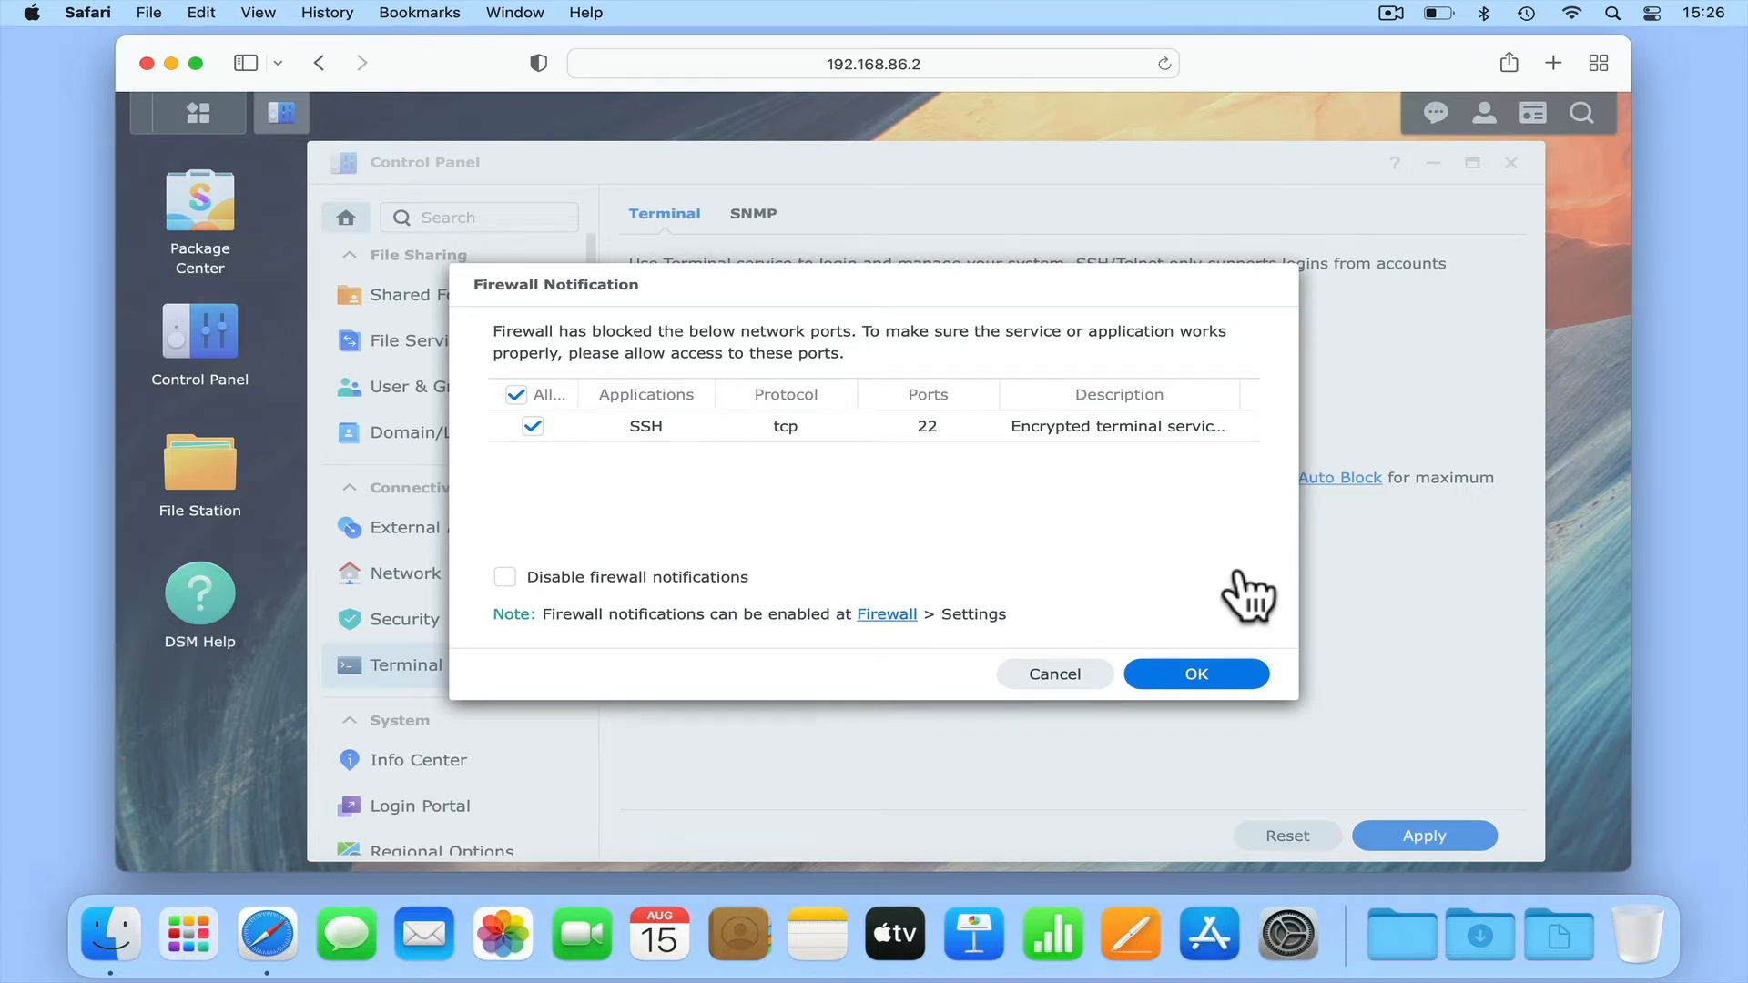
left_click(1229, 678)
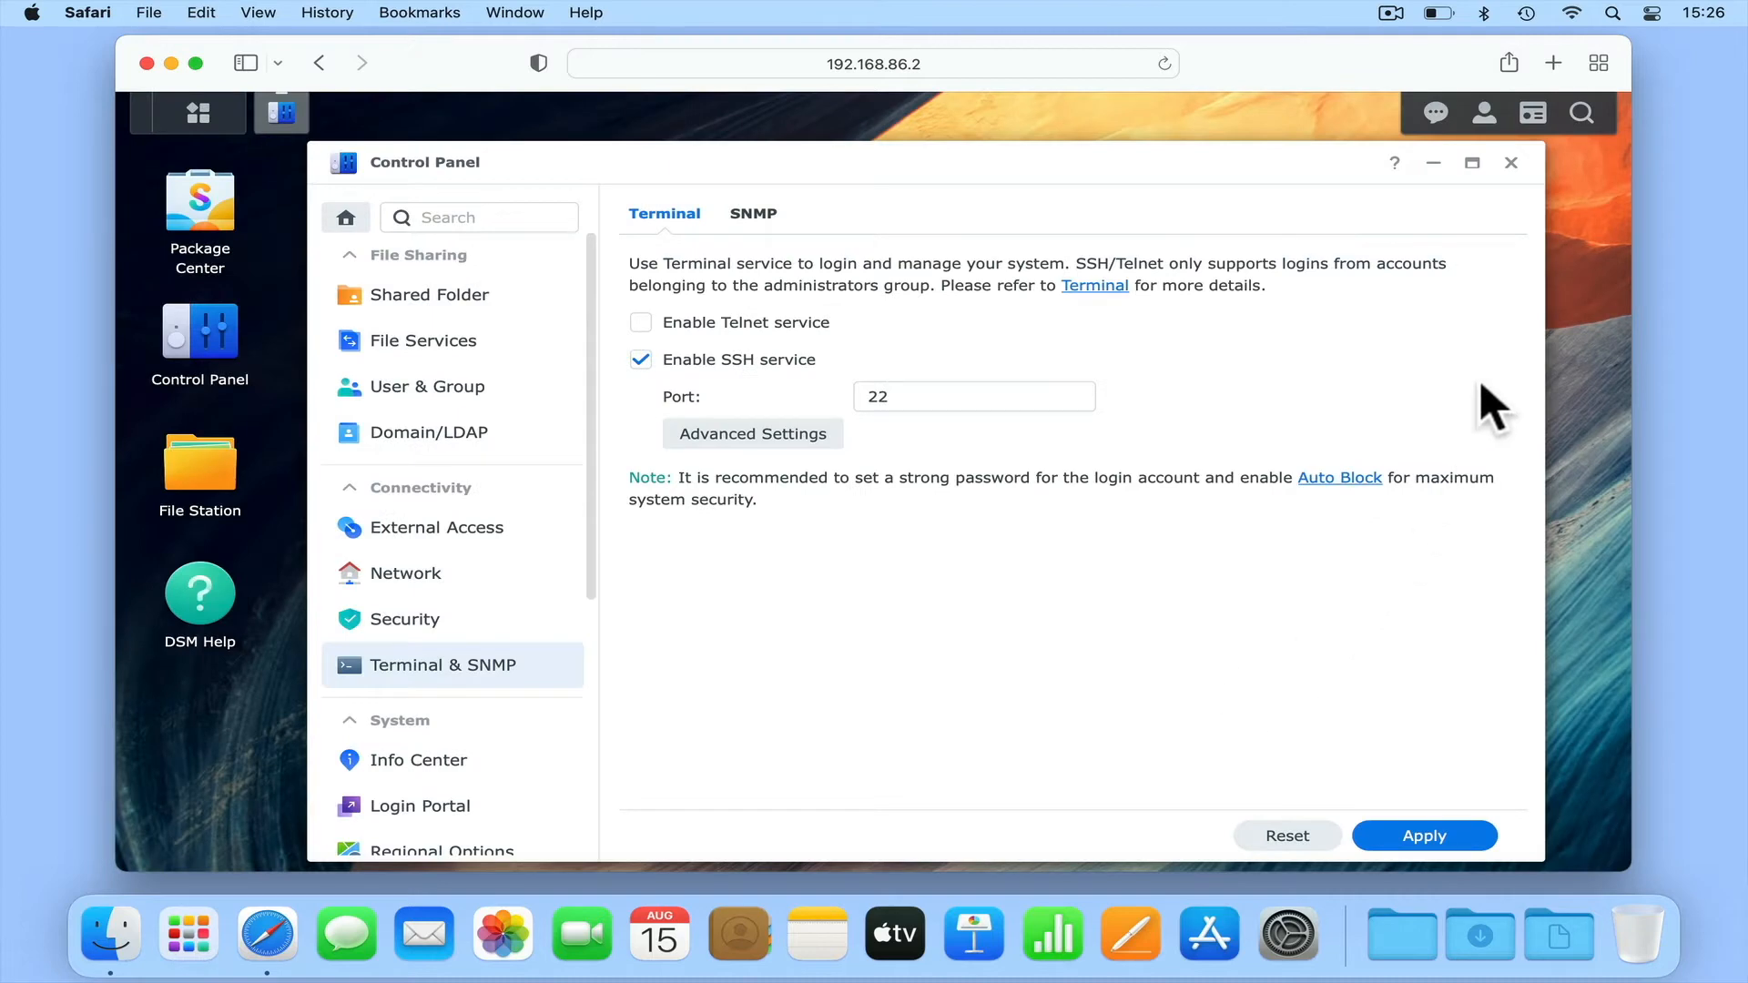
- Close Control Panel, sign out of the NAS, and close the browser window
left_click(1510, 163)
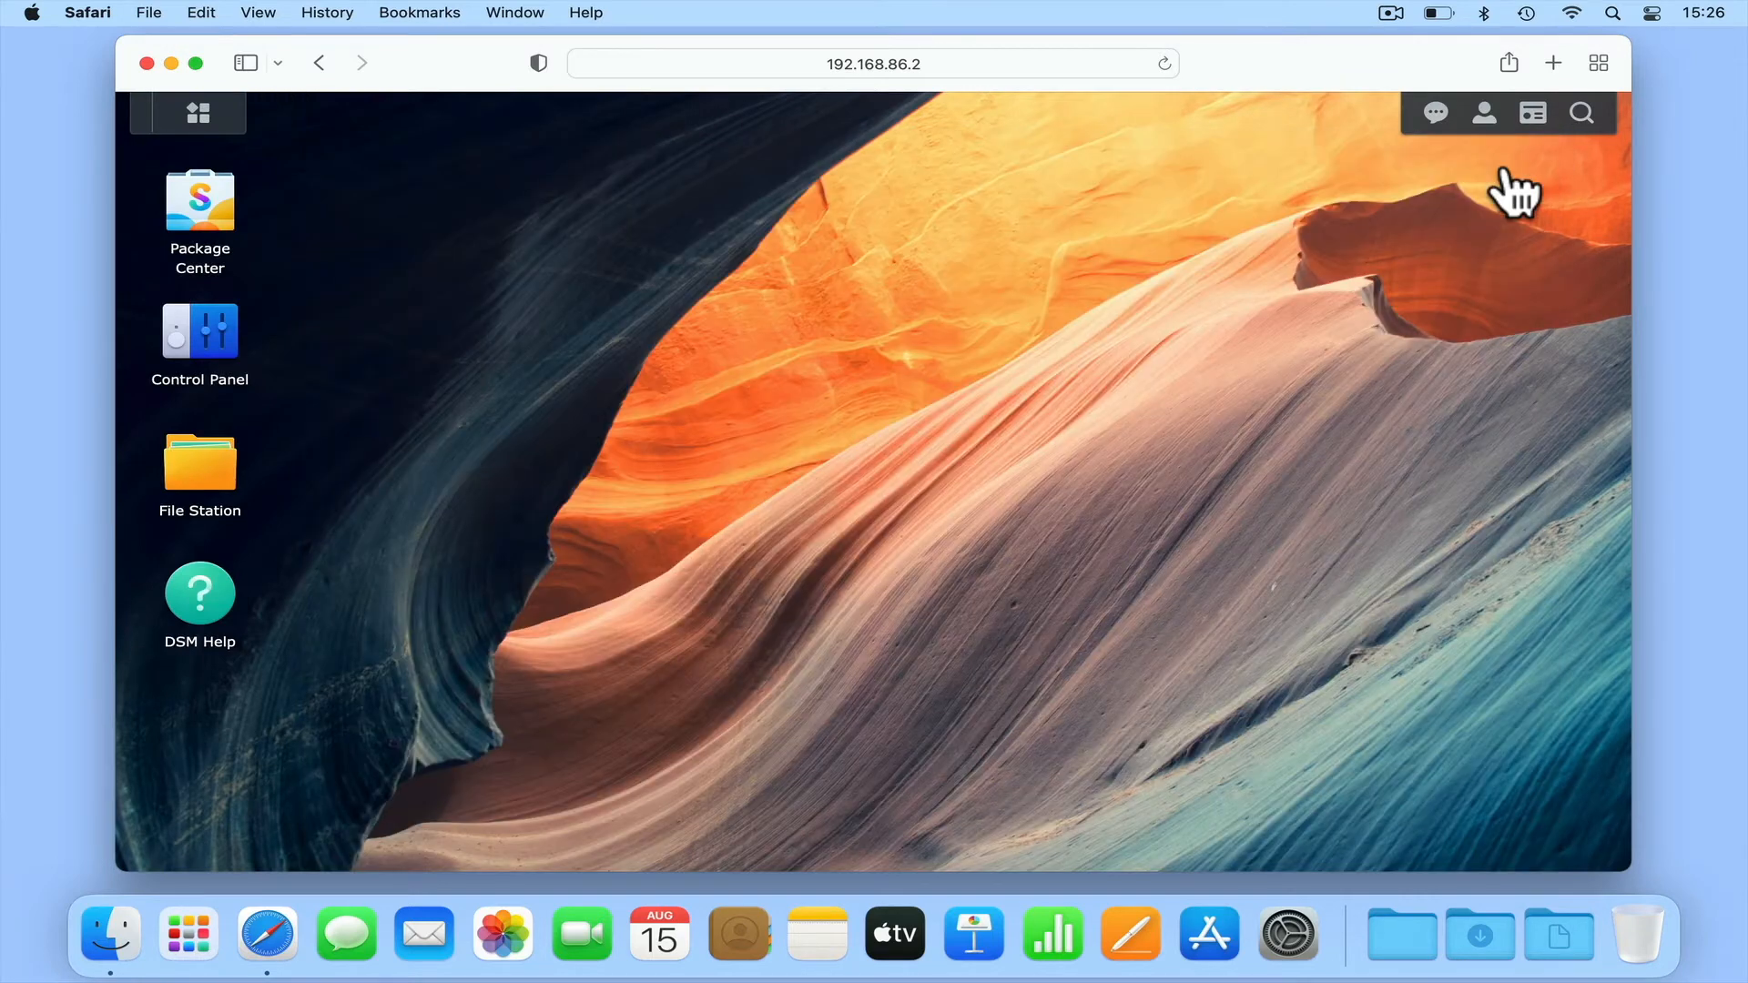
left_click(1486, 114)
left_click(1464, 400)
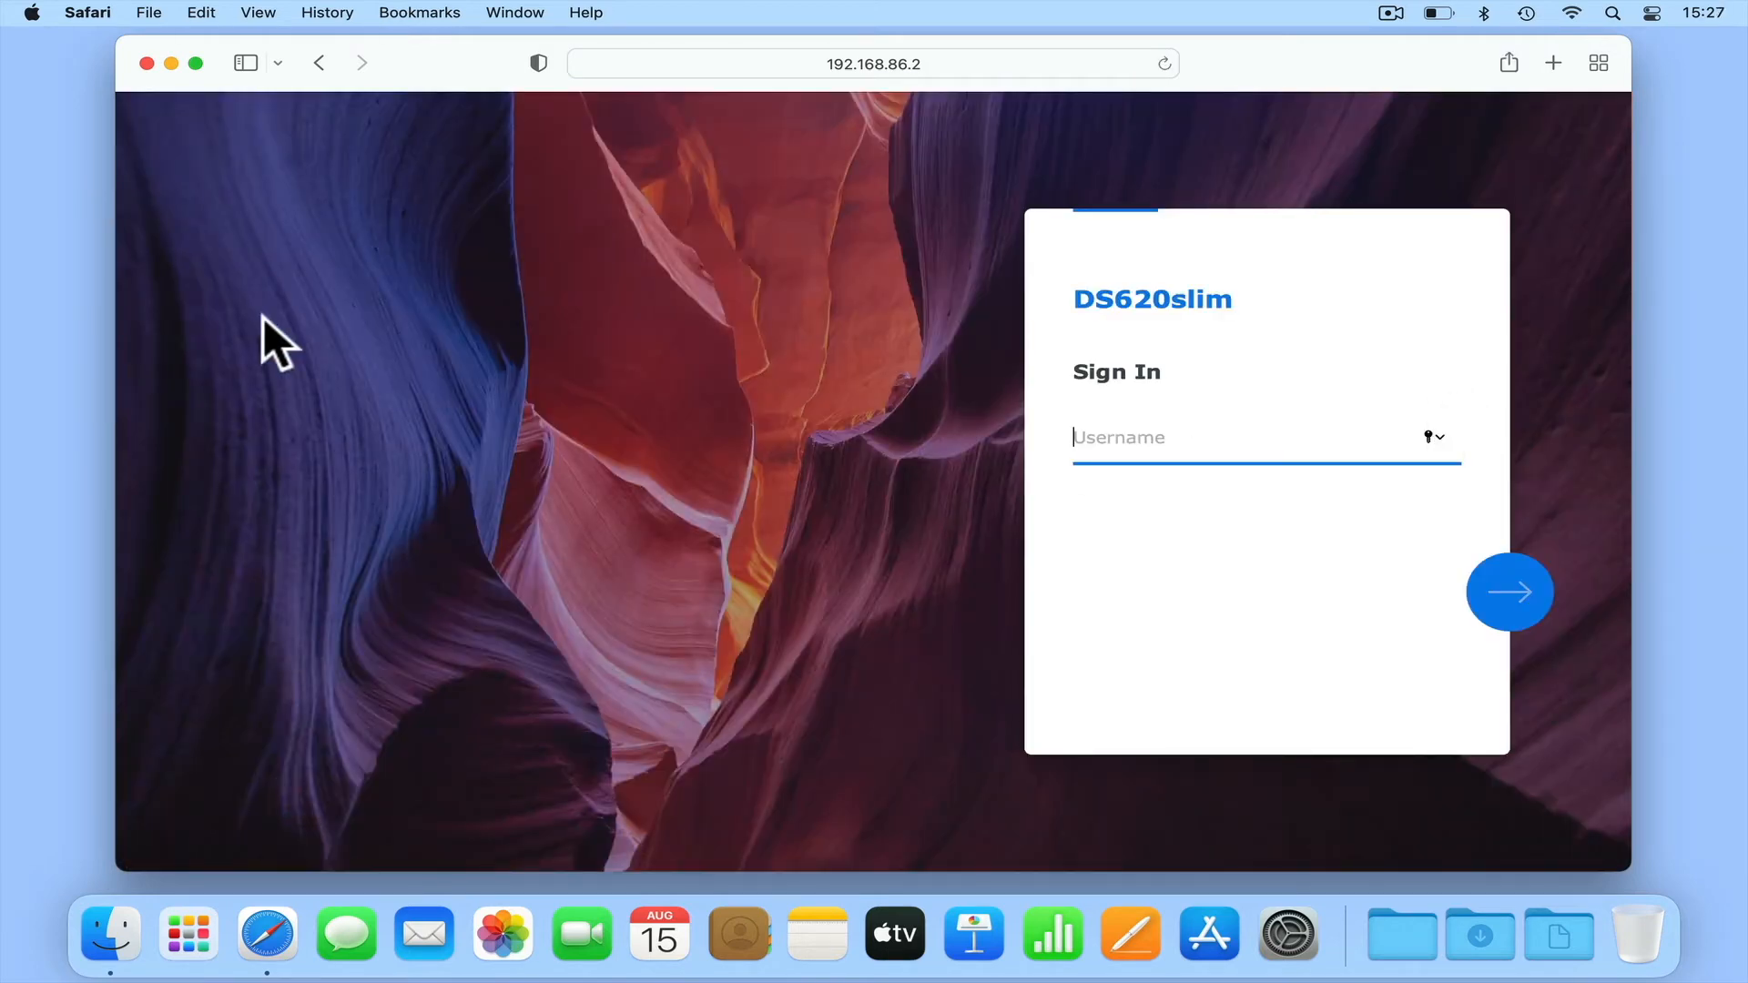
left_click(146, 63)
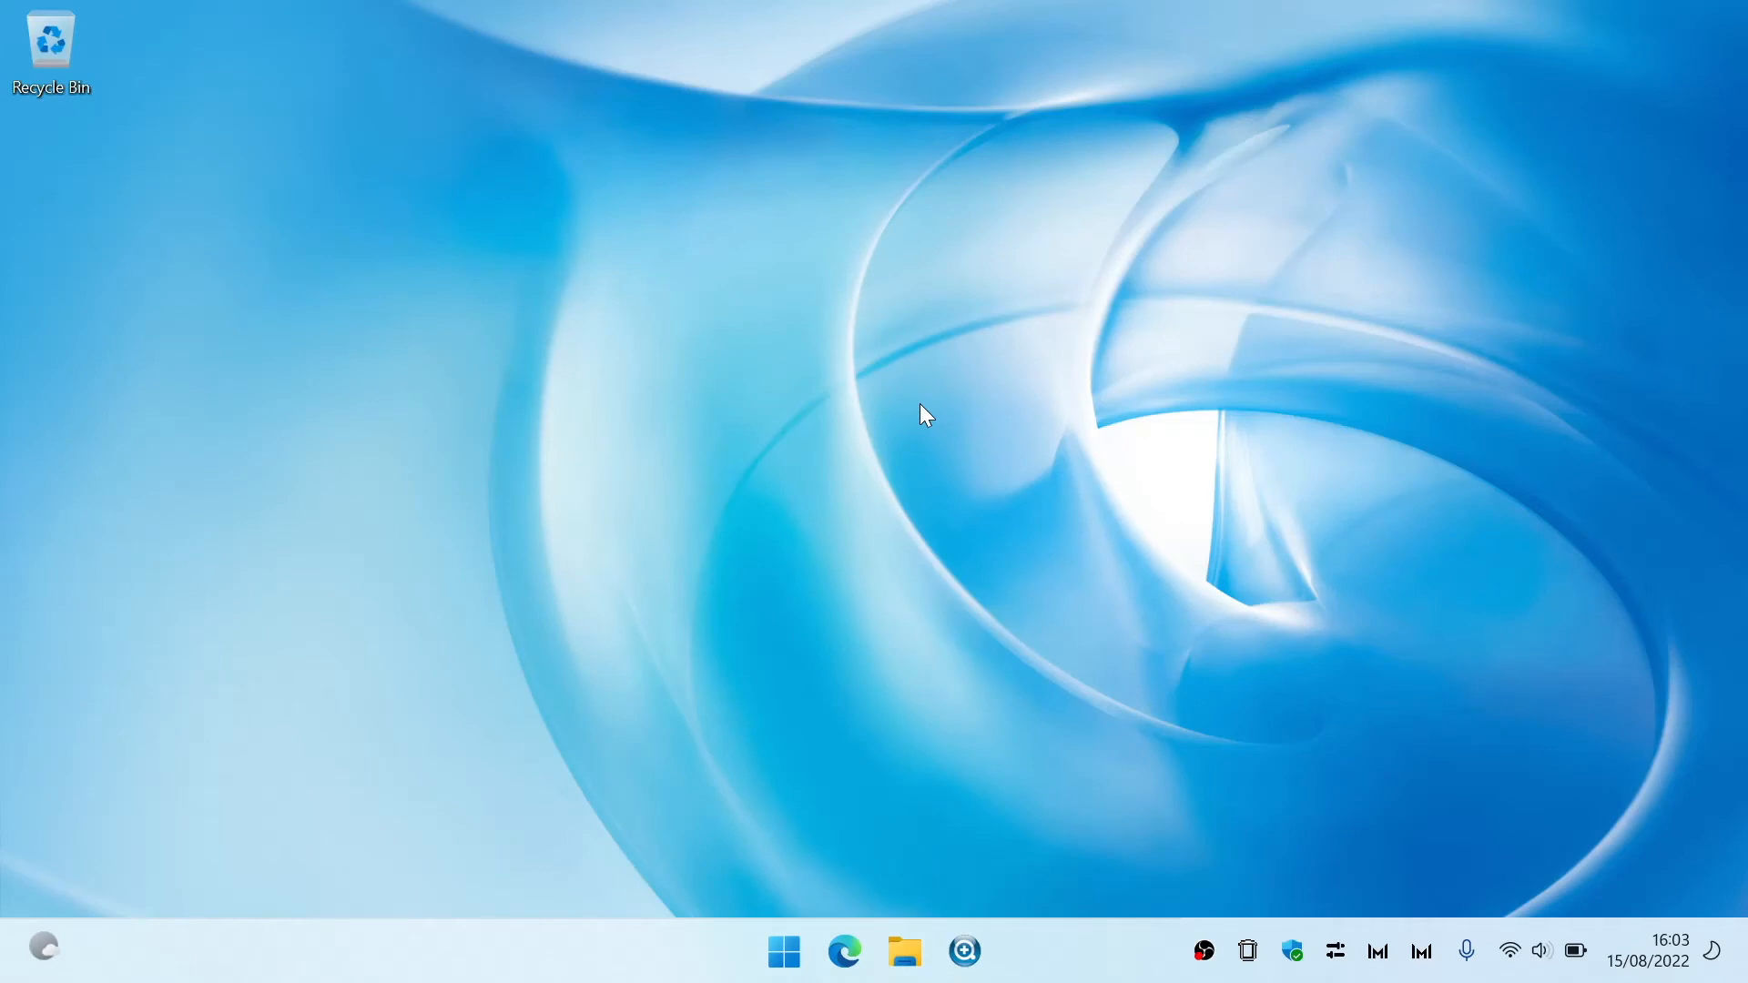
- Find and launch the Terminal app on the Windows computer and maximize its window
left_click(800, 957)
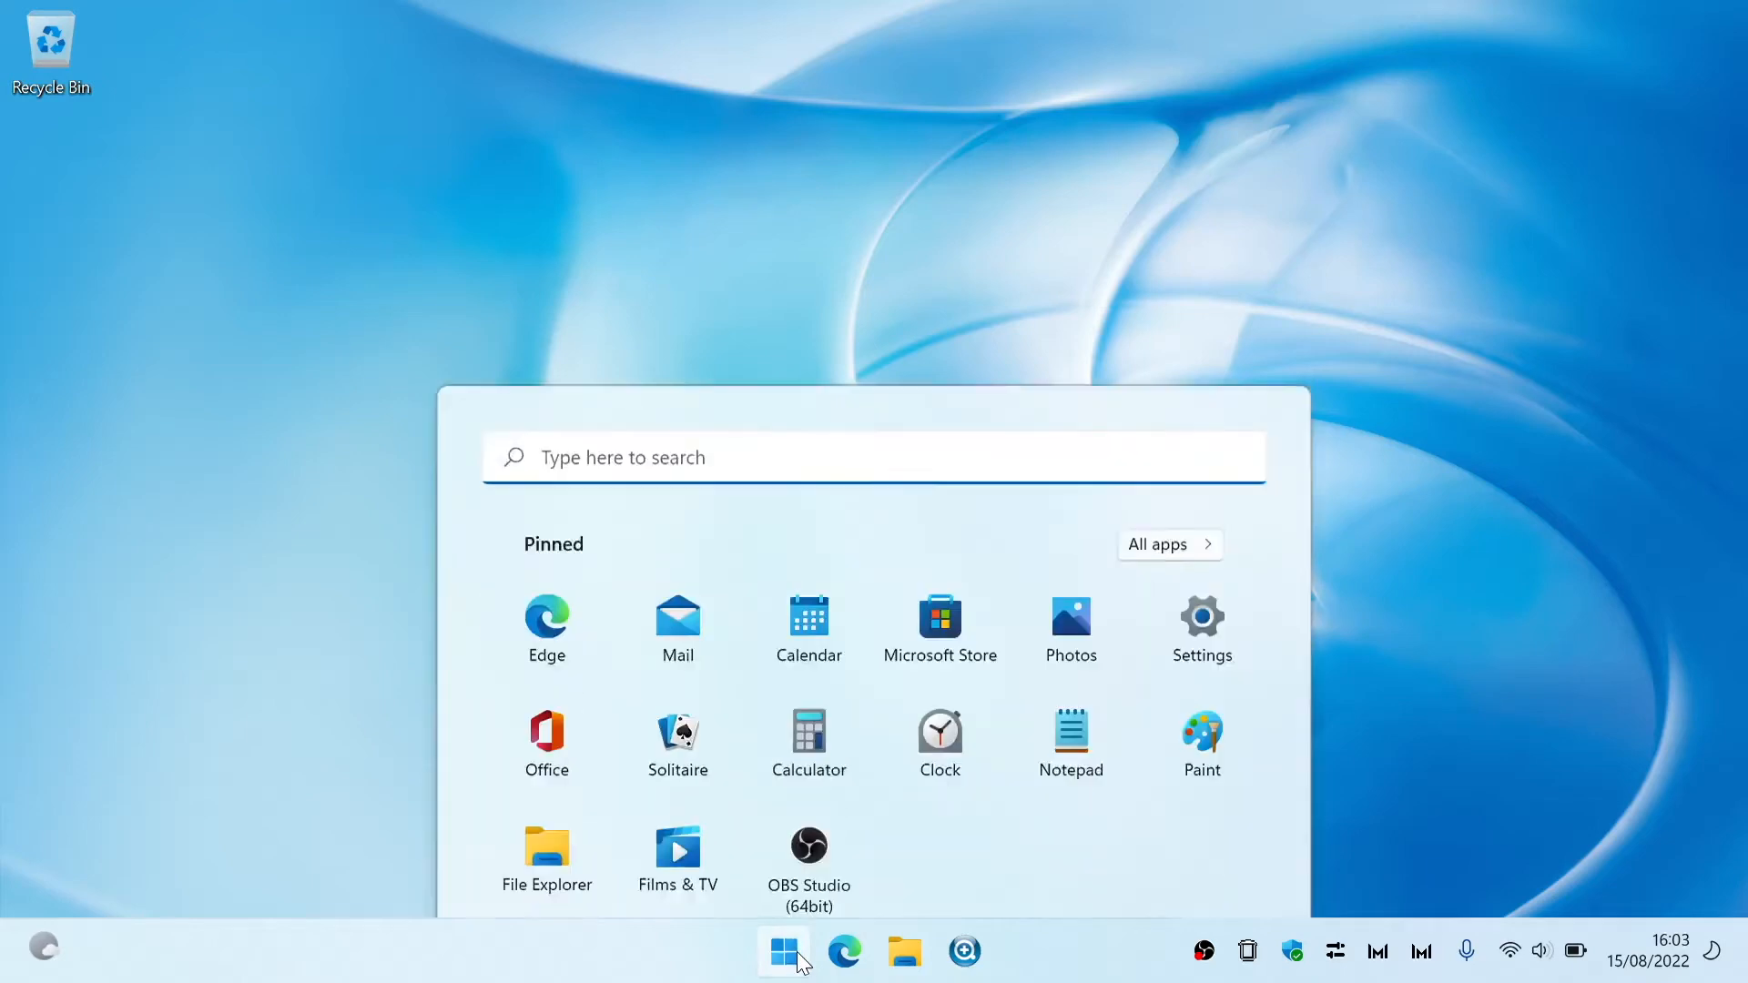
type("terminal")
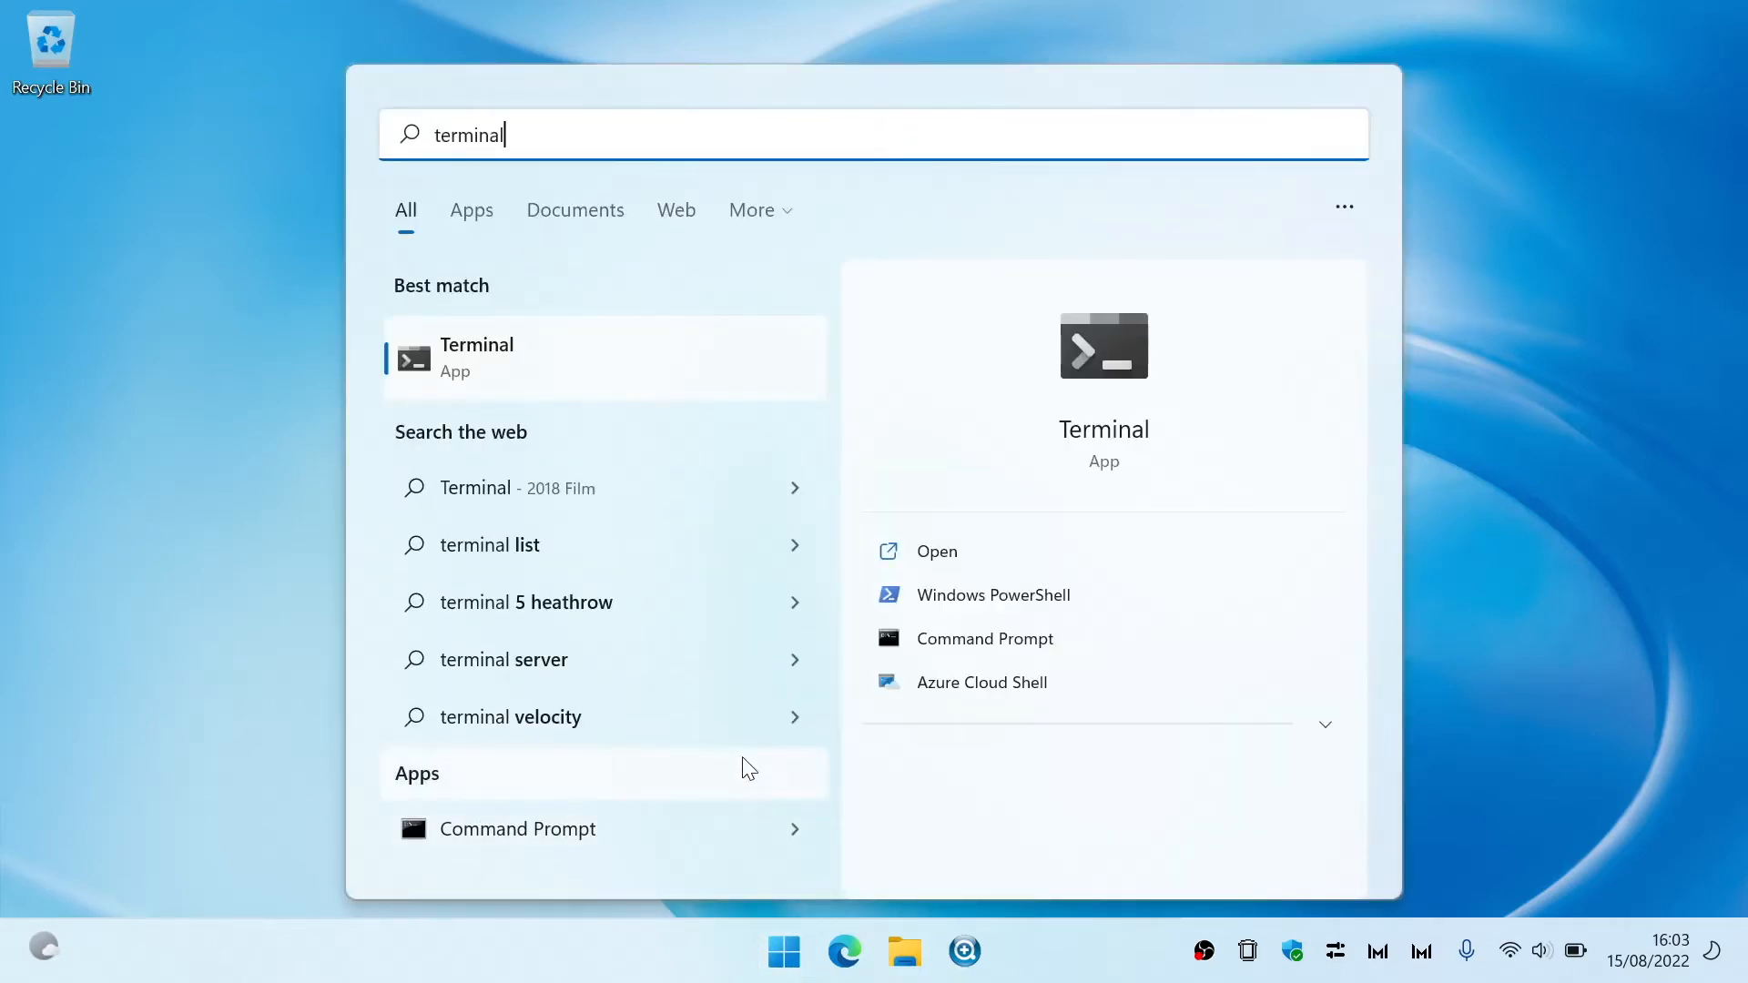
left_click(590, 370)
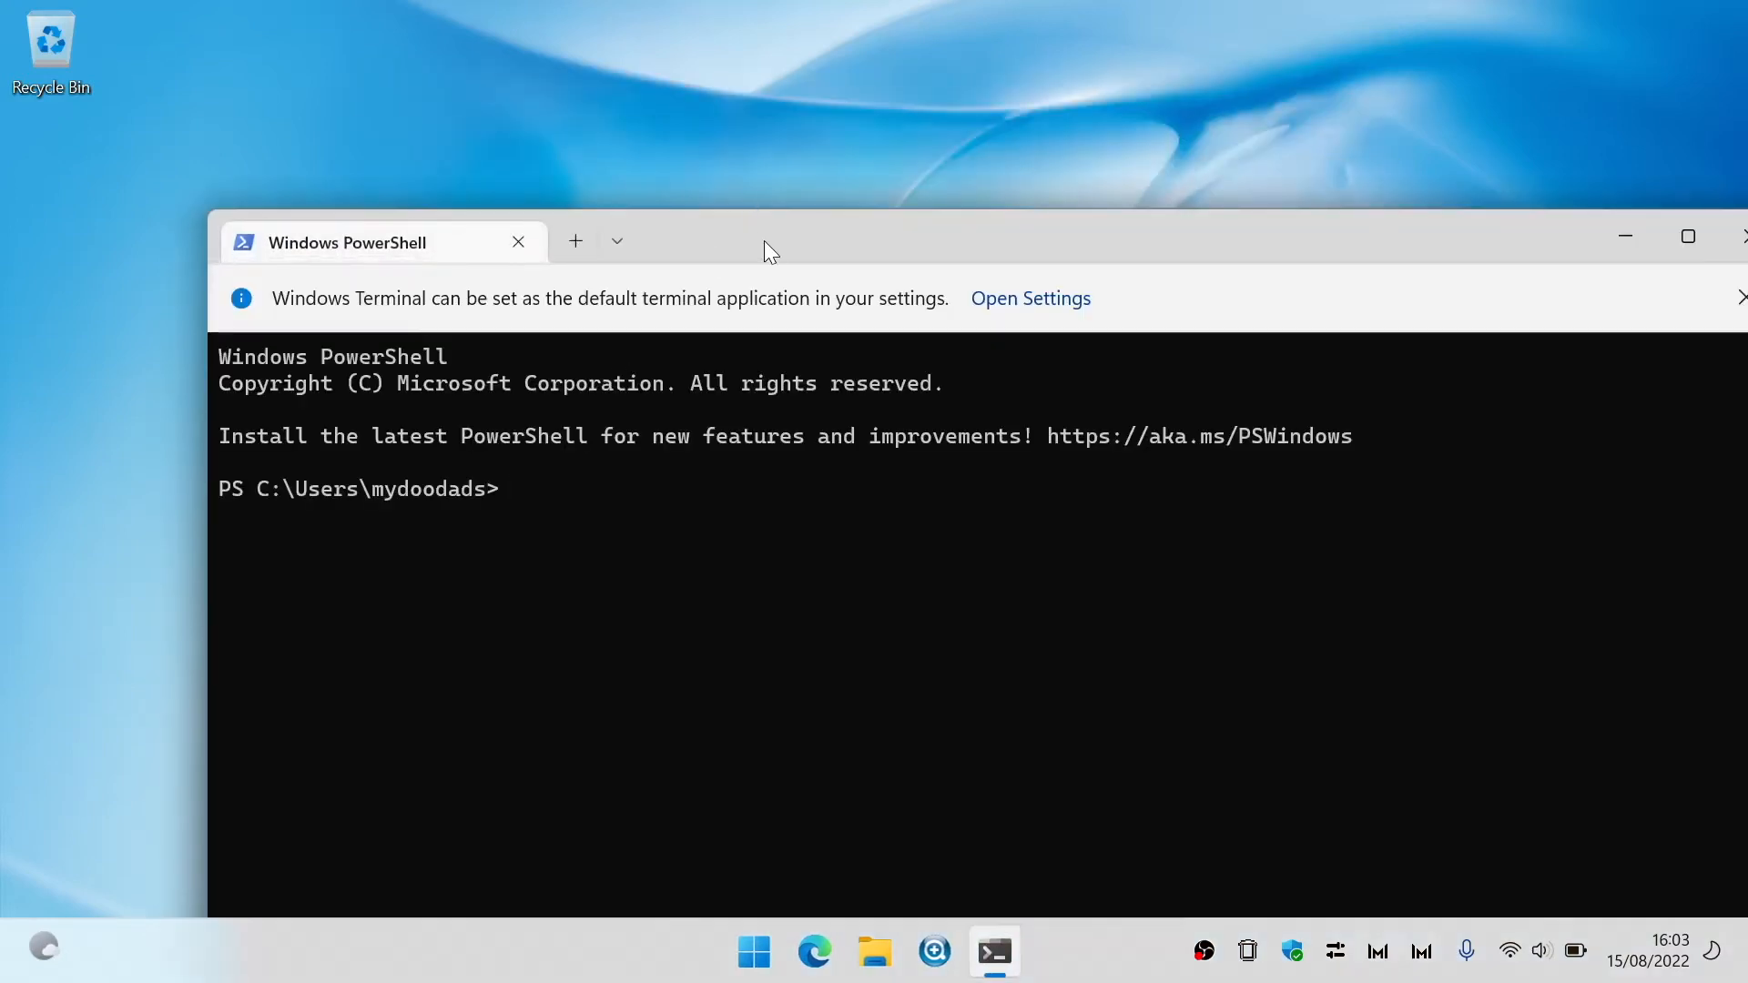
left_click_drag(767, 248, 664, 9)
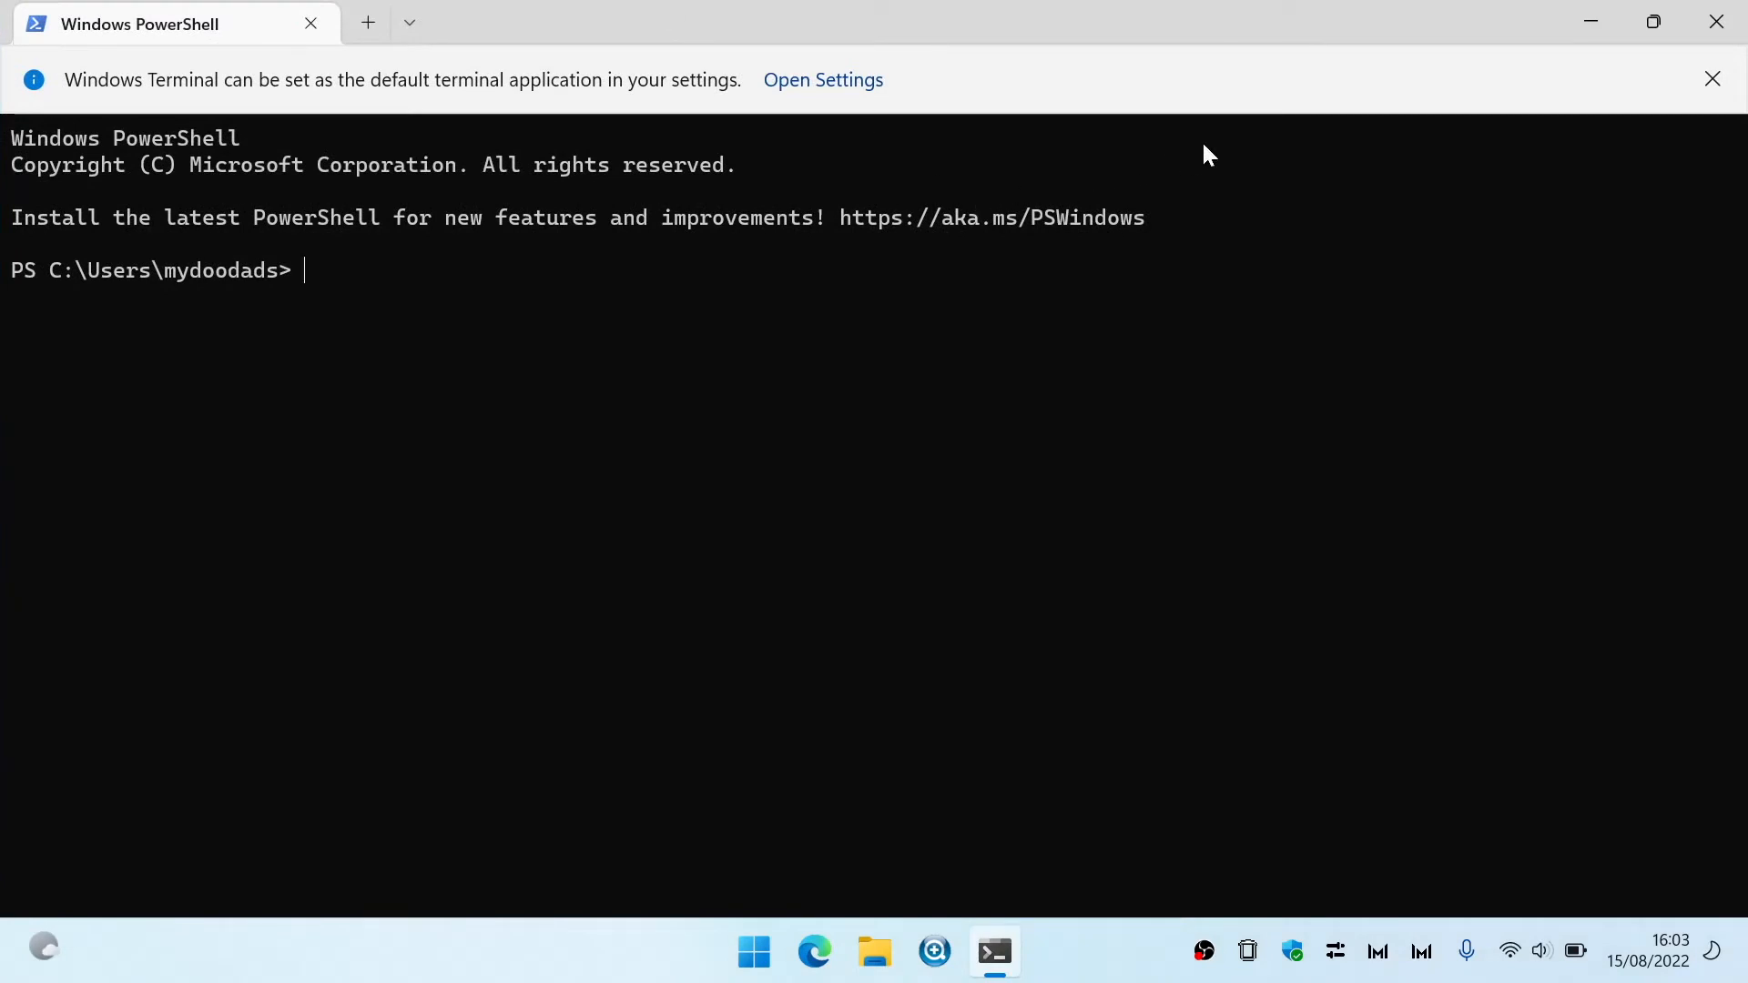
type("ssh")
type("admini")
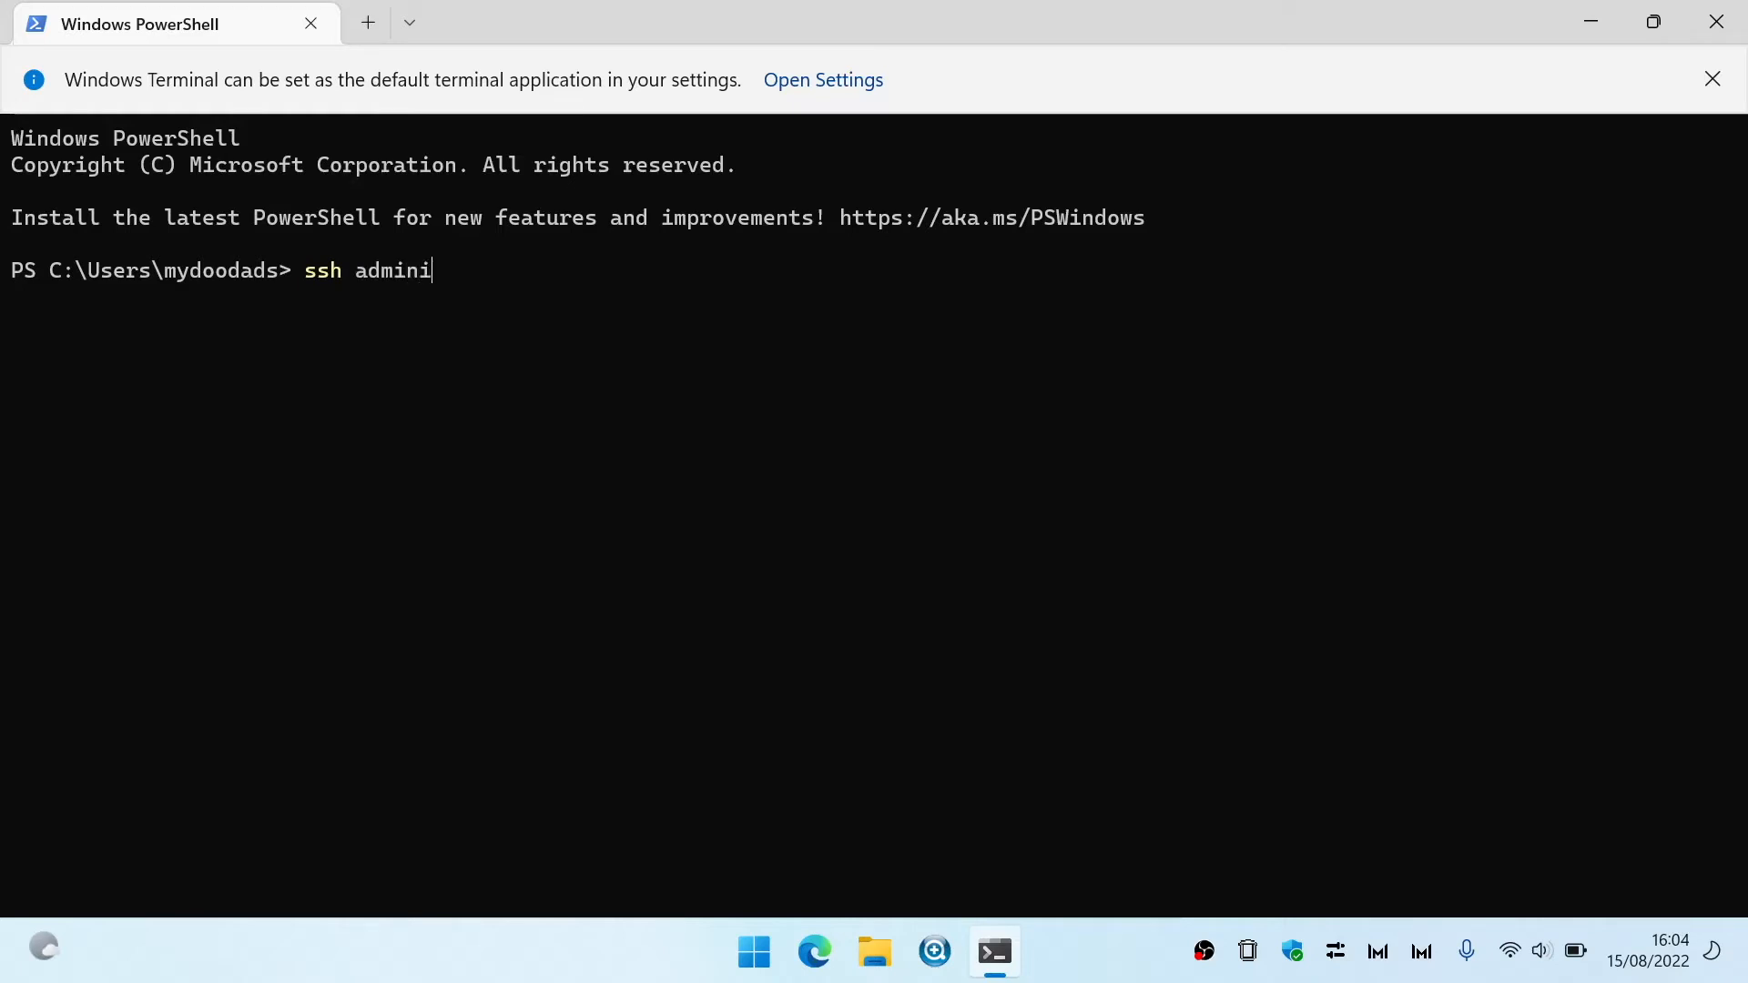
type("strator@192.16")
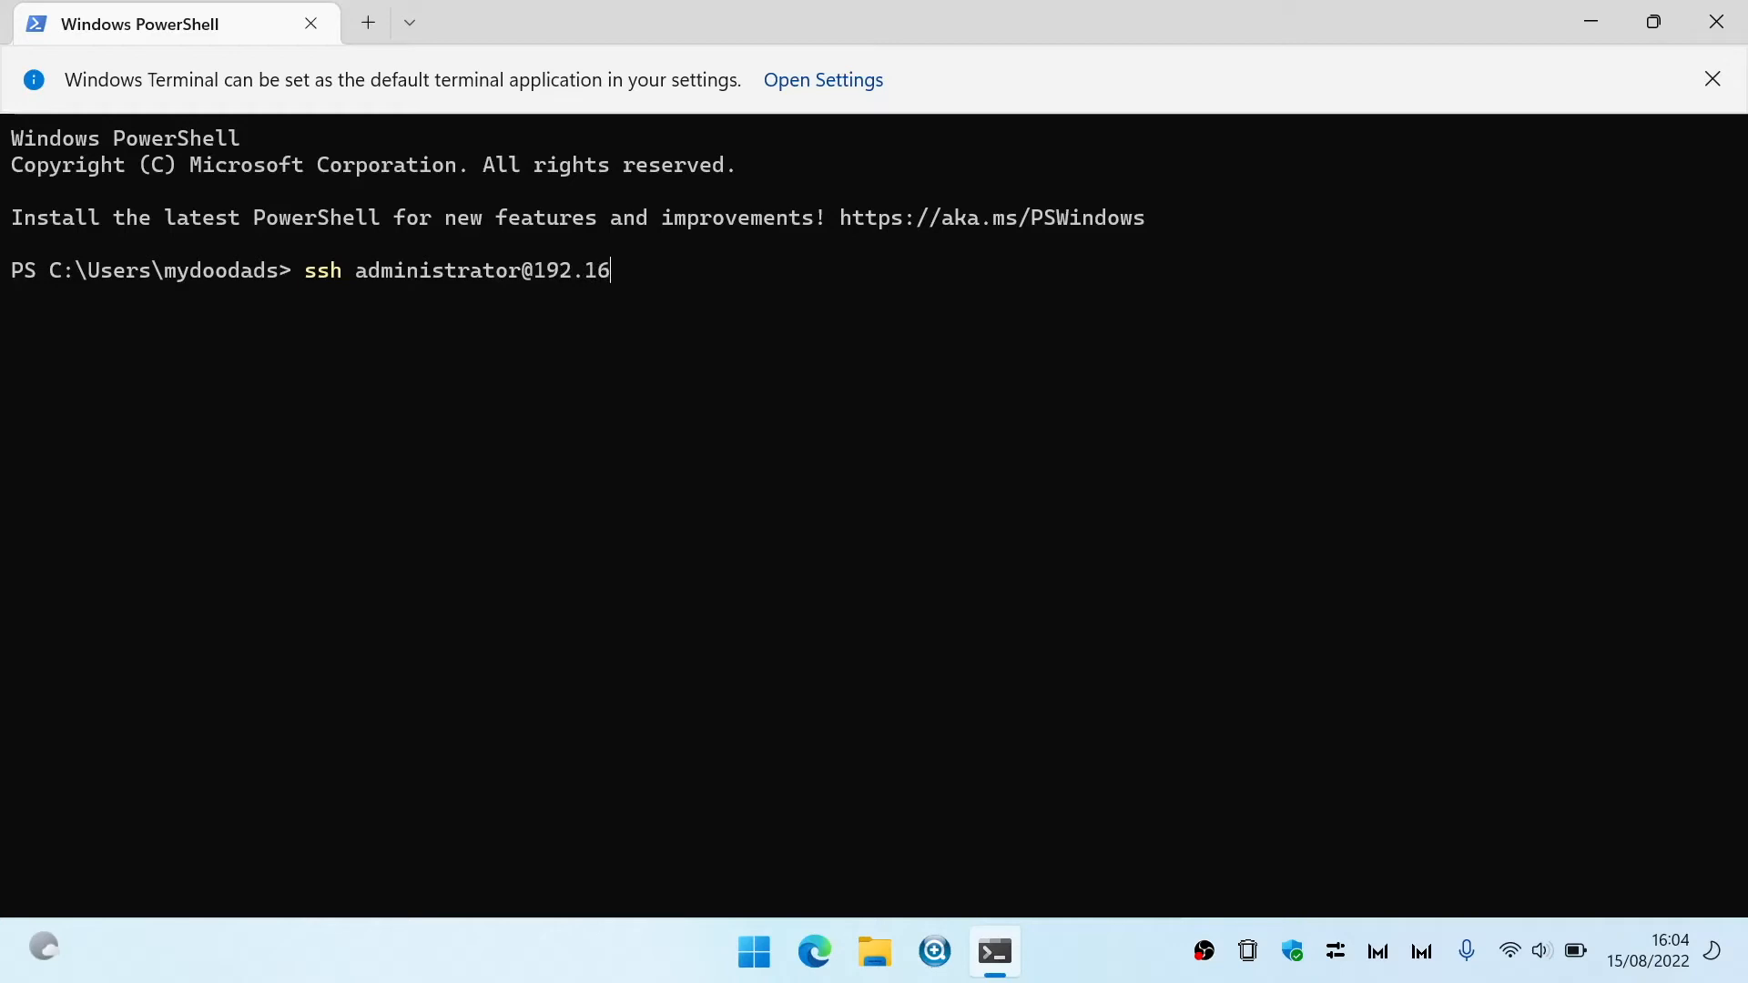
type("8.86.2")
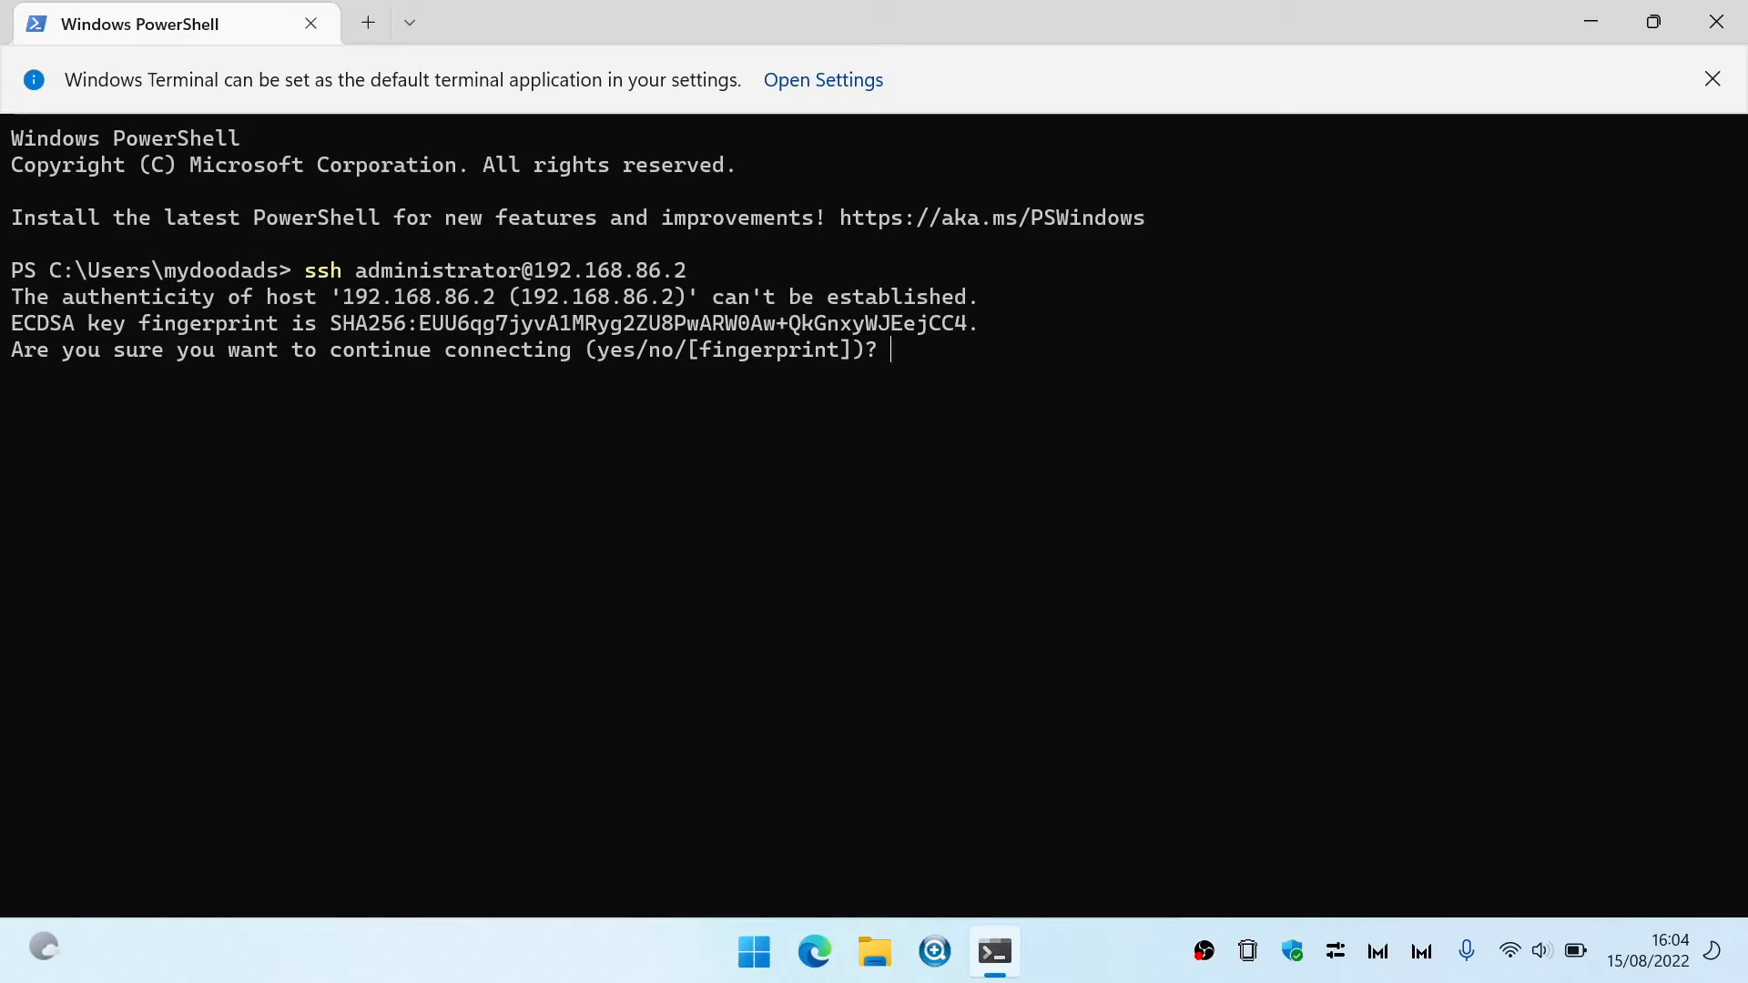
type("yes")
key("Return")
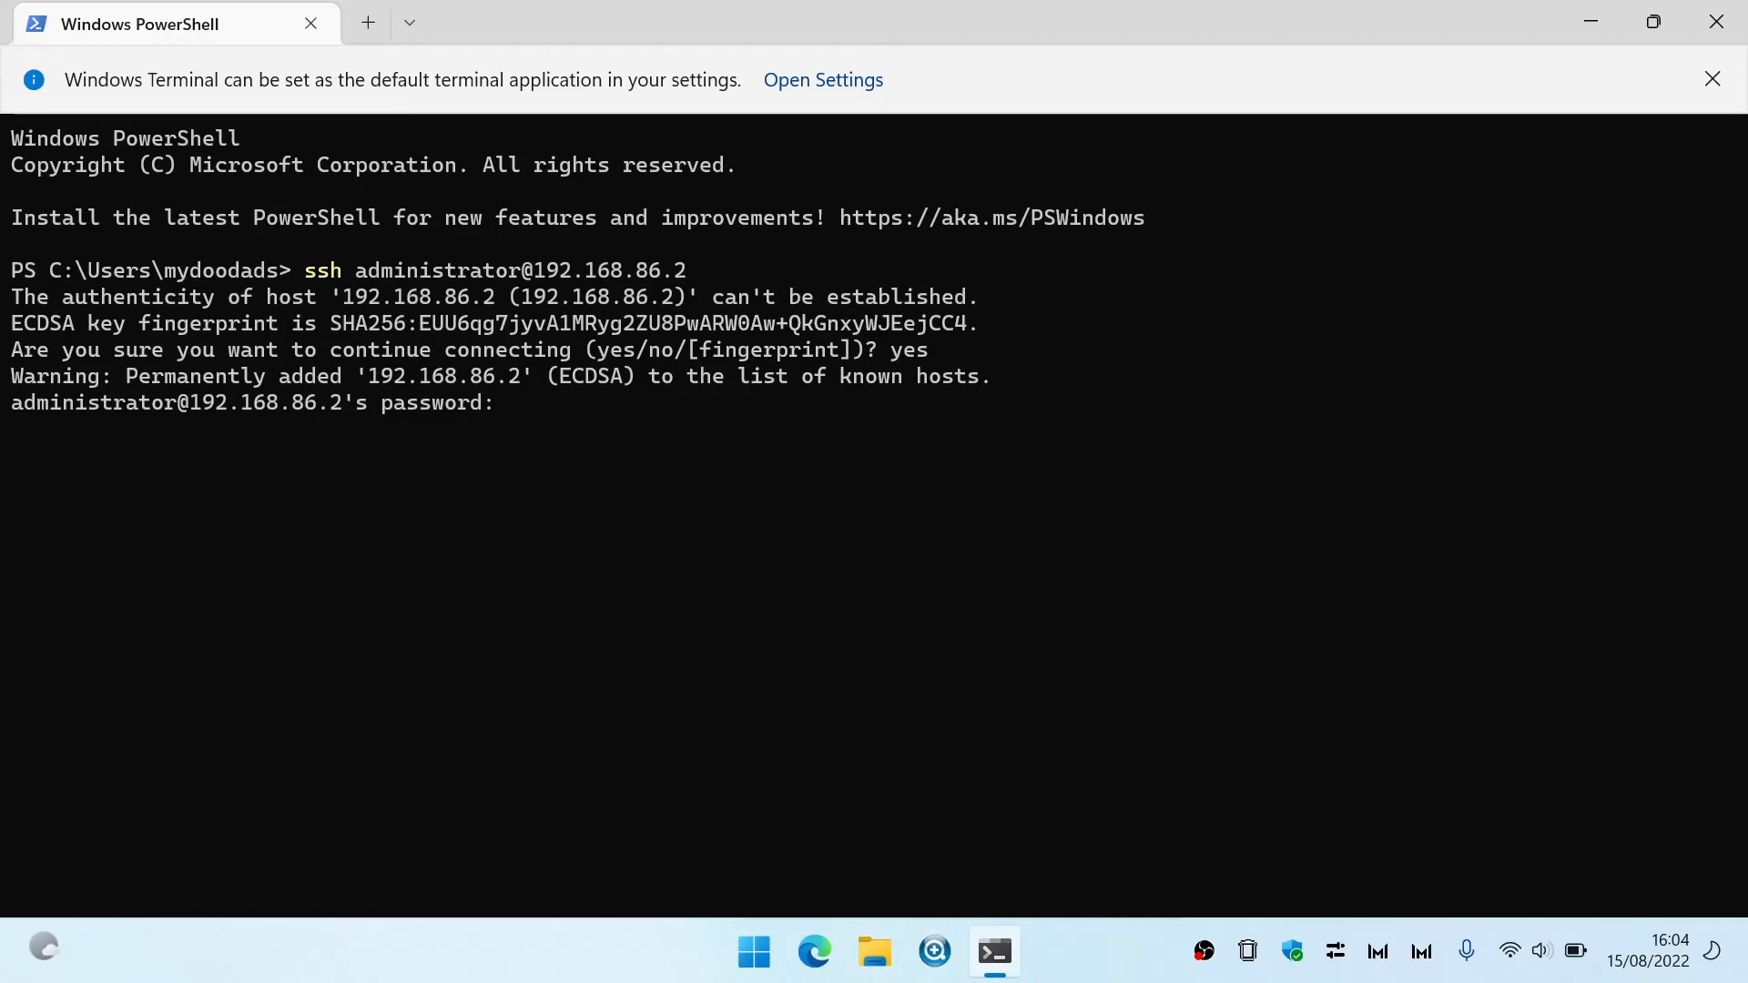
key("Return")
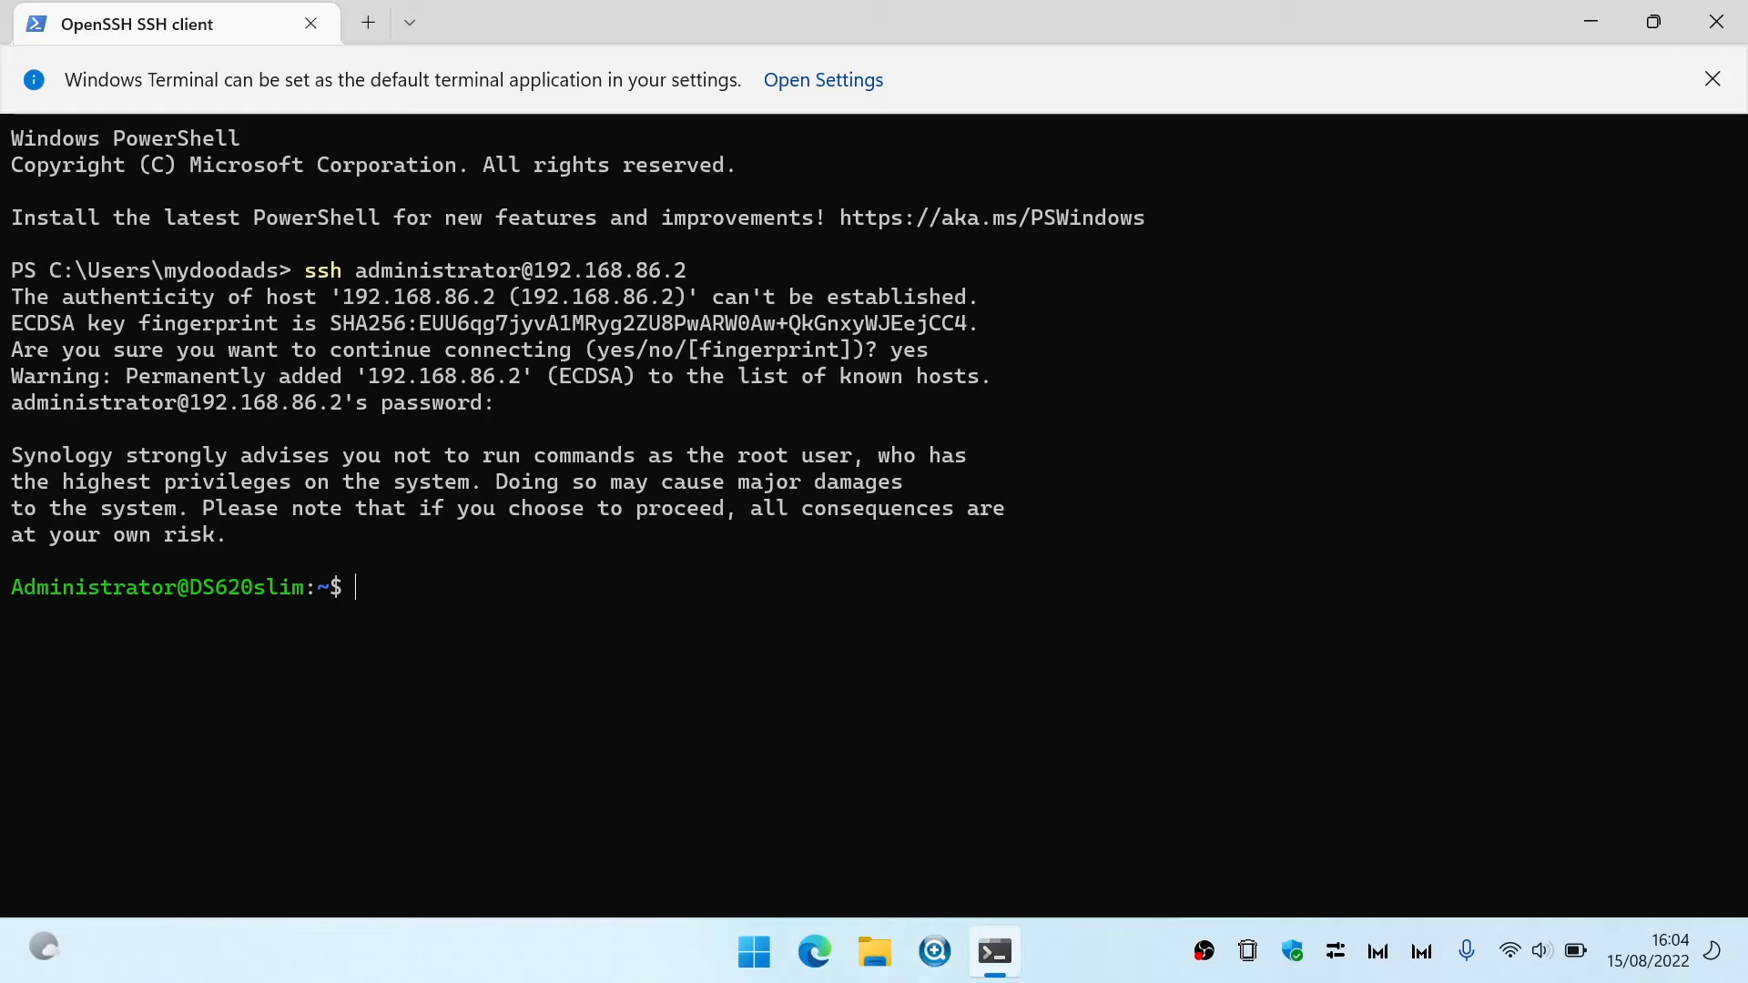
- Run "sudo cat /var/log/messages | grep Memtest" on the NAS, authenticating with the account password
type("sudo cat /var/log/")
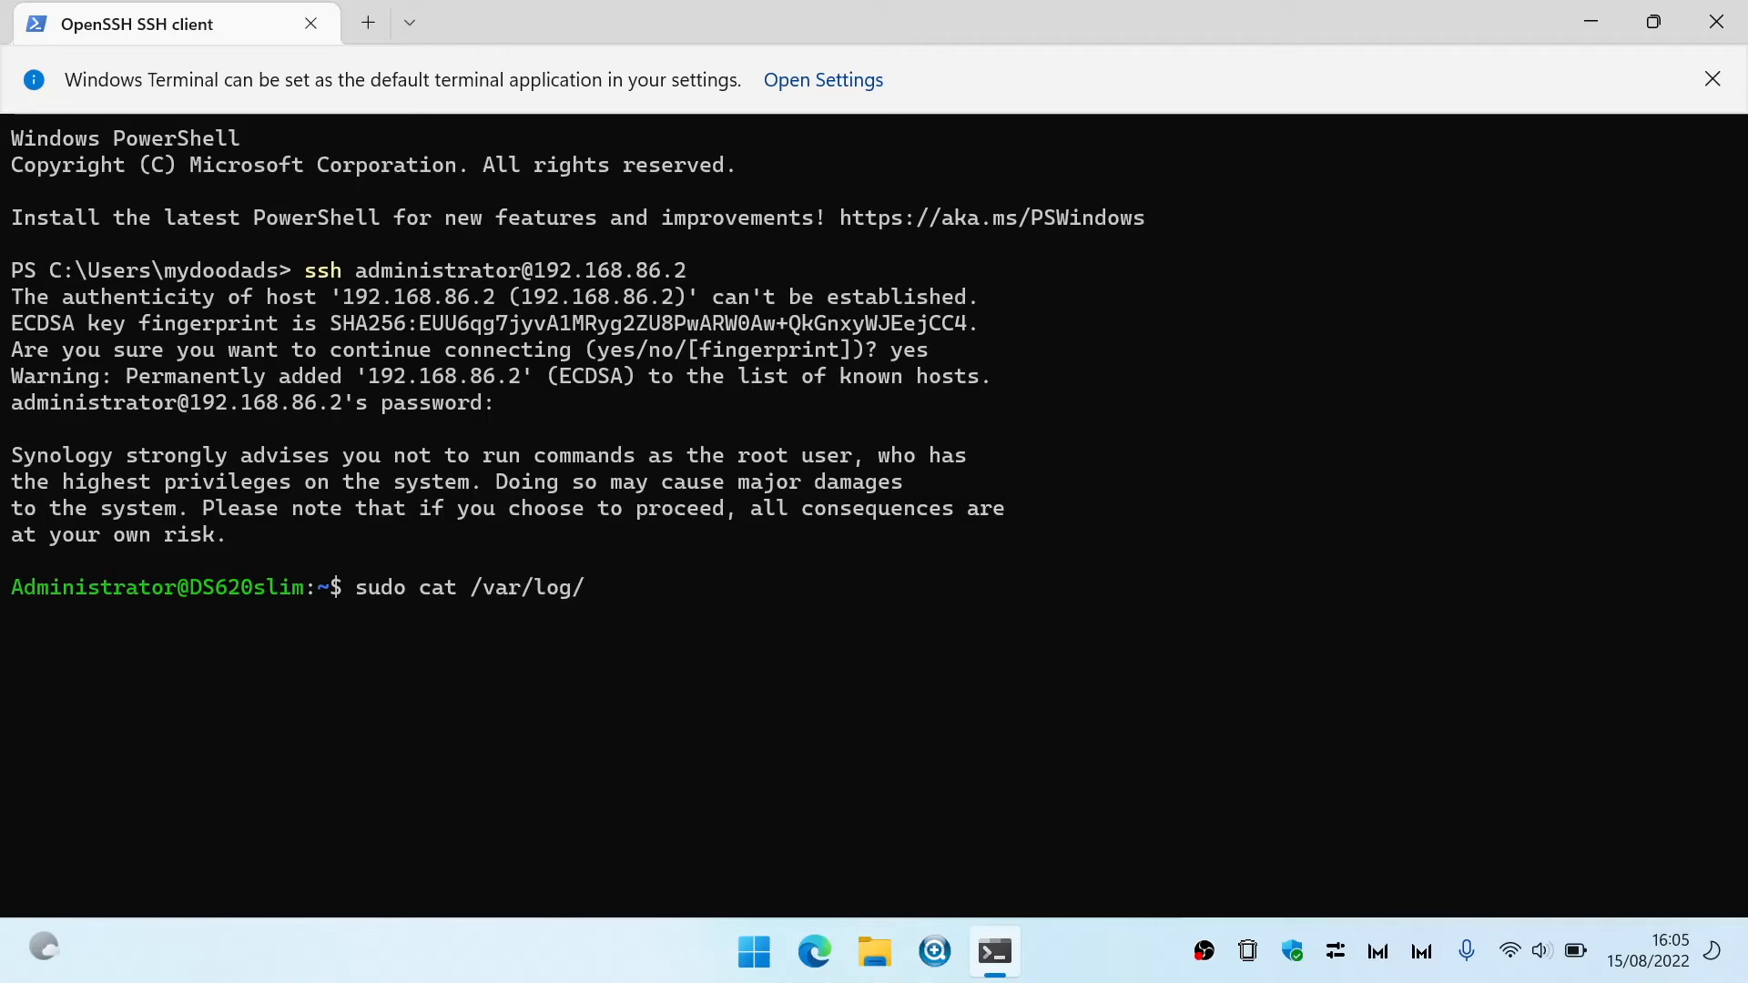
type("messages | grep Memtest")
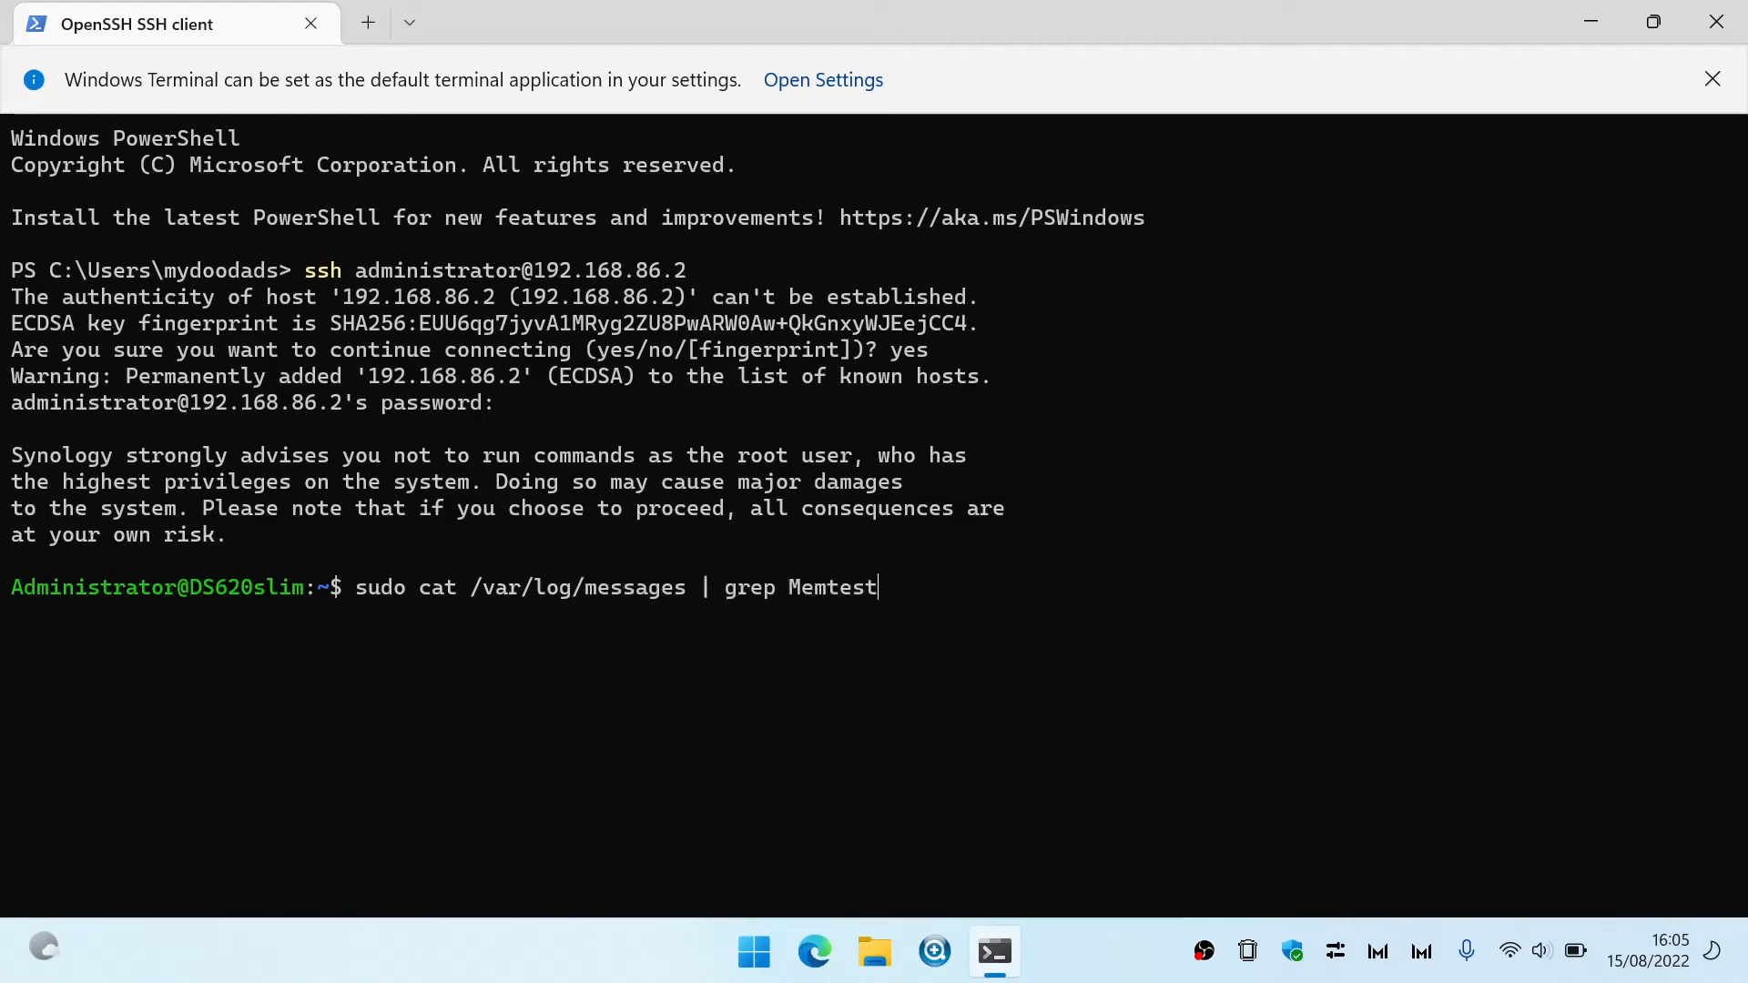
key("Return")
key("Return")
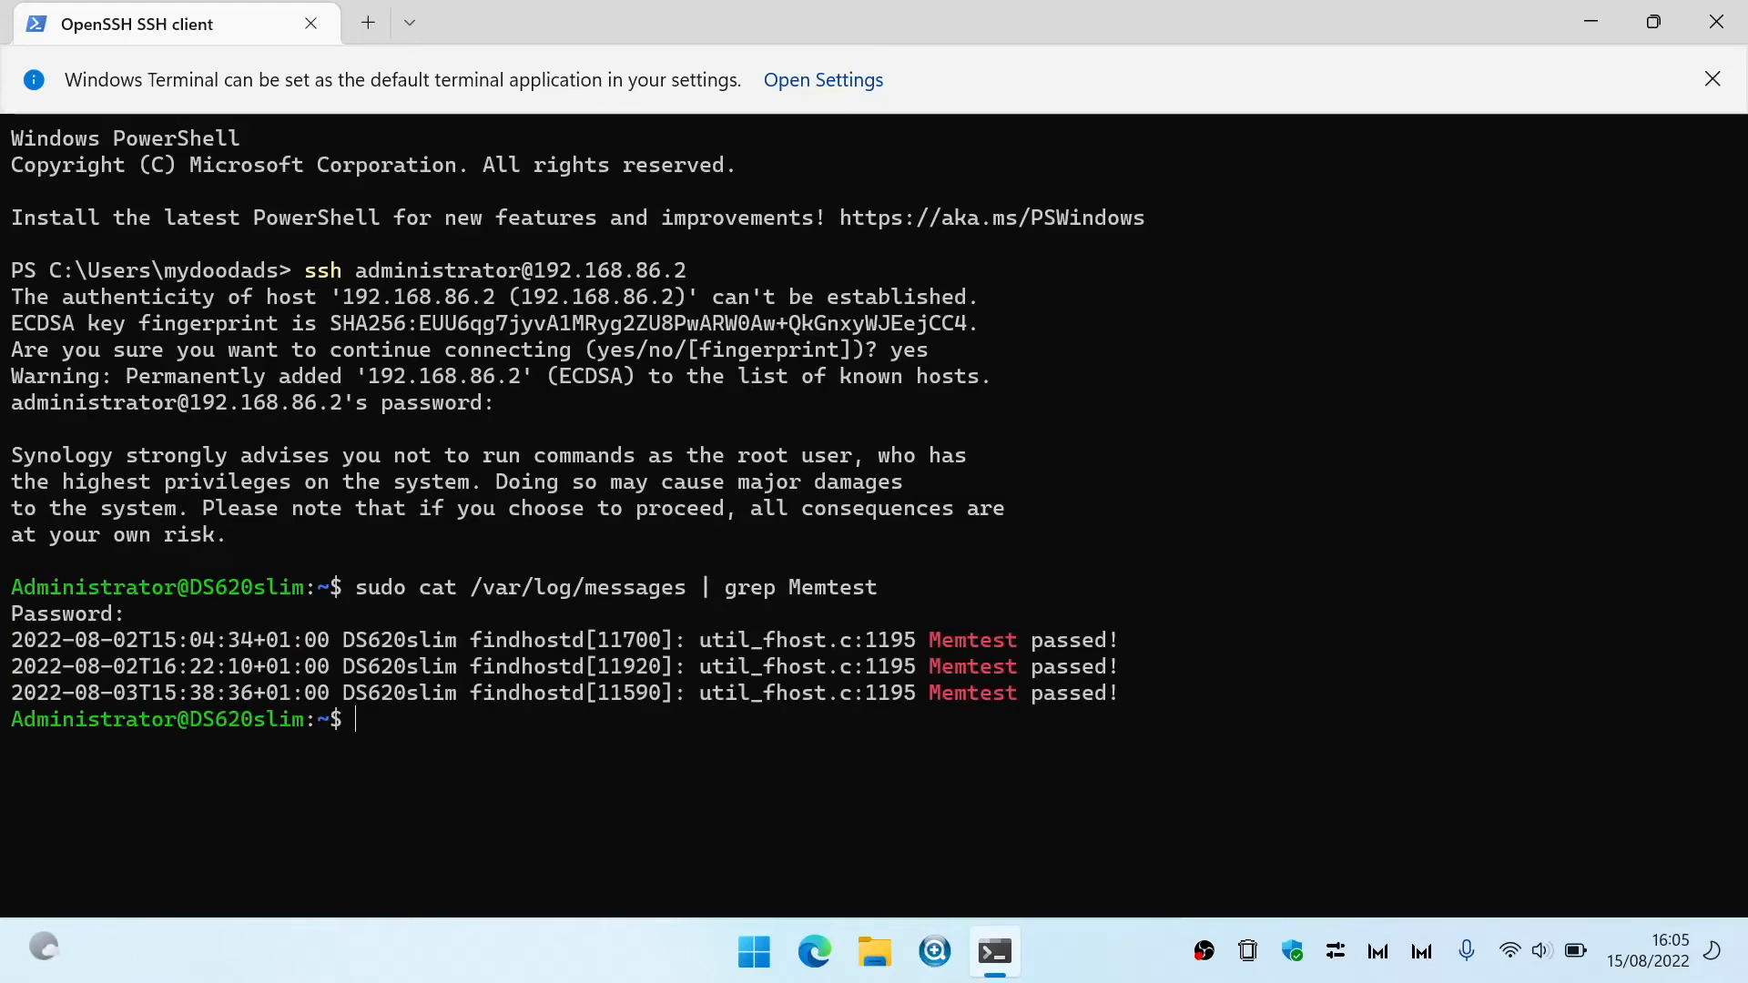
- Exit the SSH session and close the PowerShell session
type("exit")
key("Return")
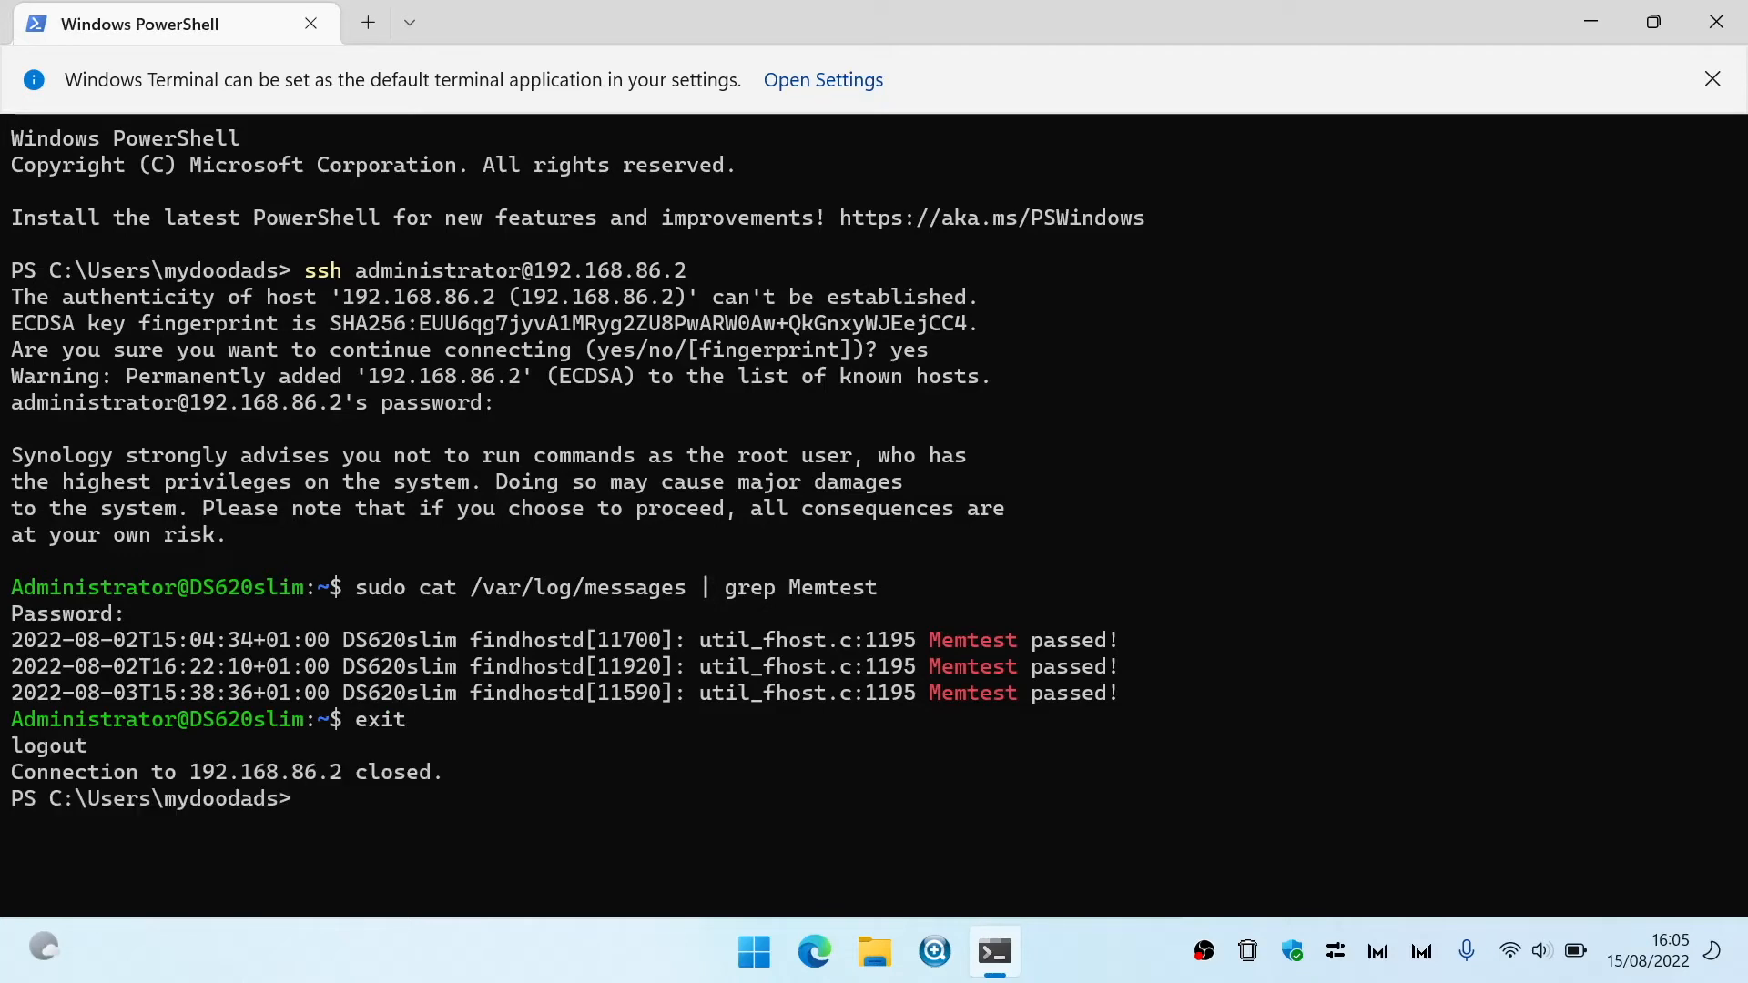
type("exit")
key("Return")
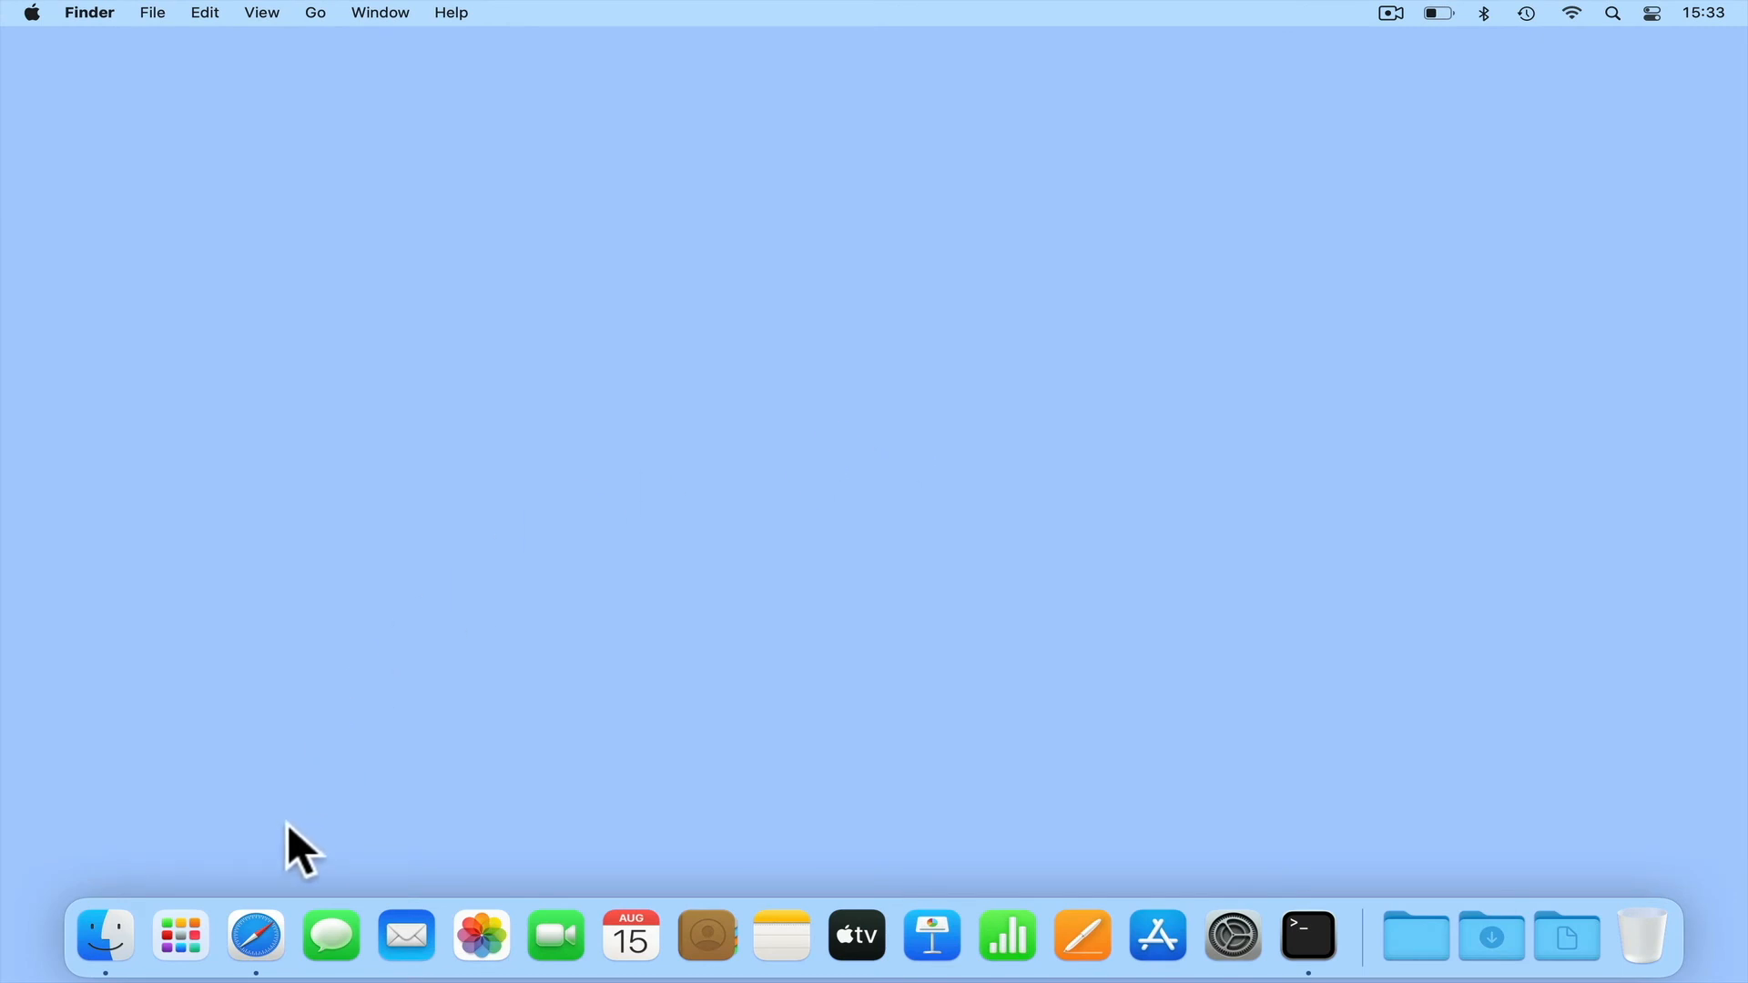
- Switch to Safari on the Mac, load 192.168.86.2:5000, and sign back in as administrator with the account password
left_click(270, 911)
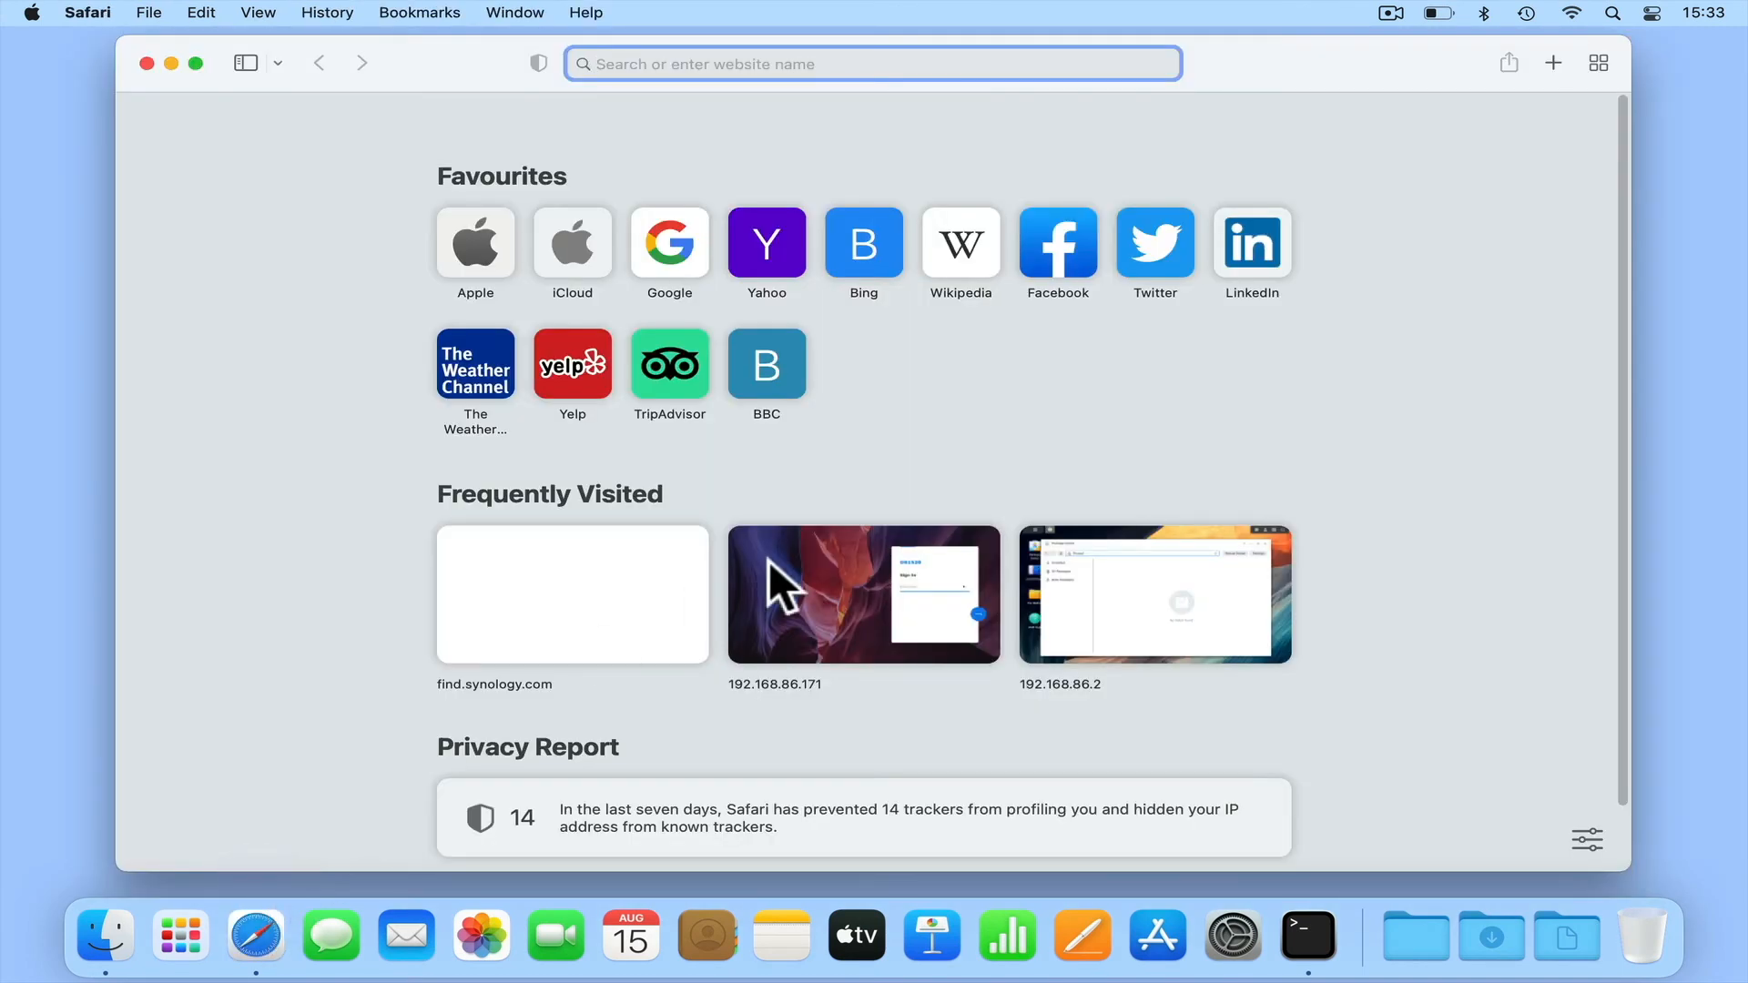
type("192.168.86.2:5000/")
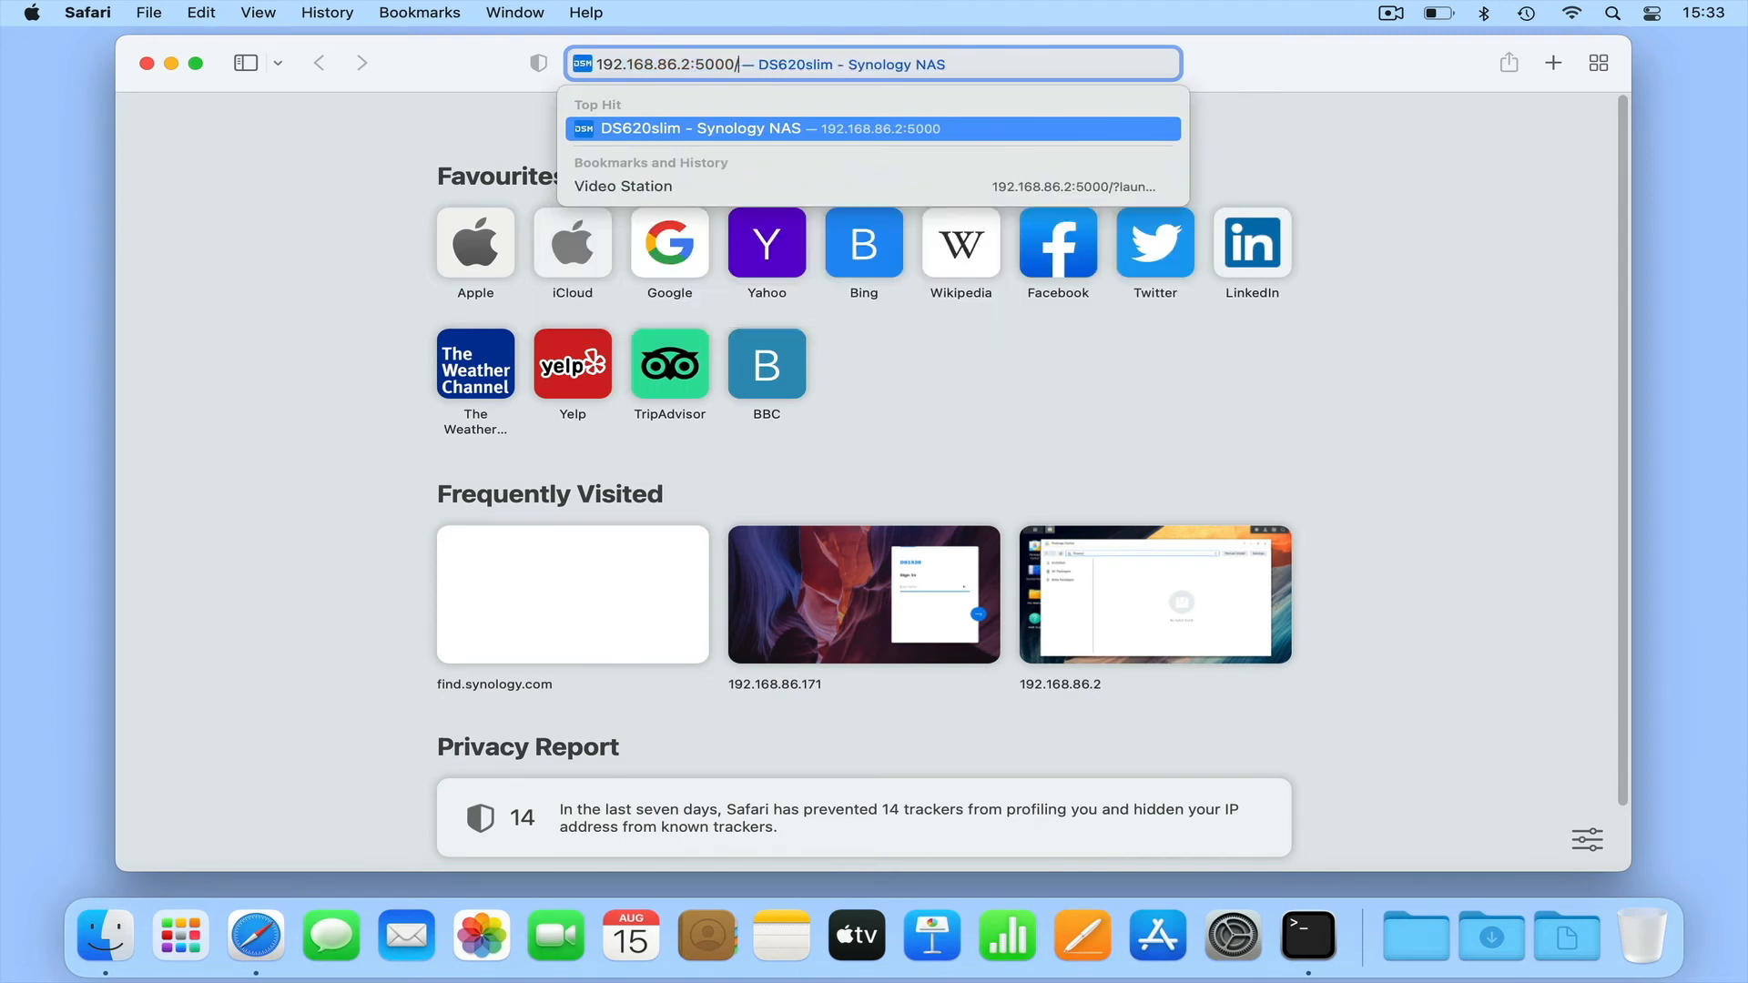
key("Return")
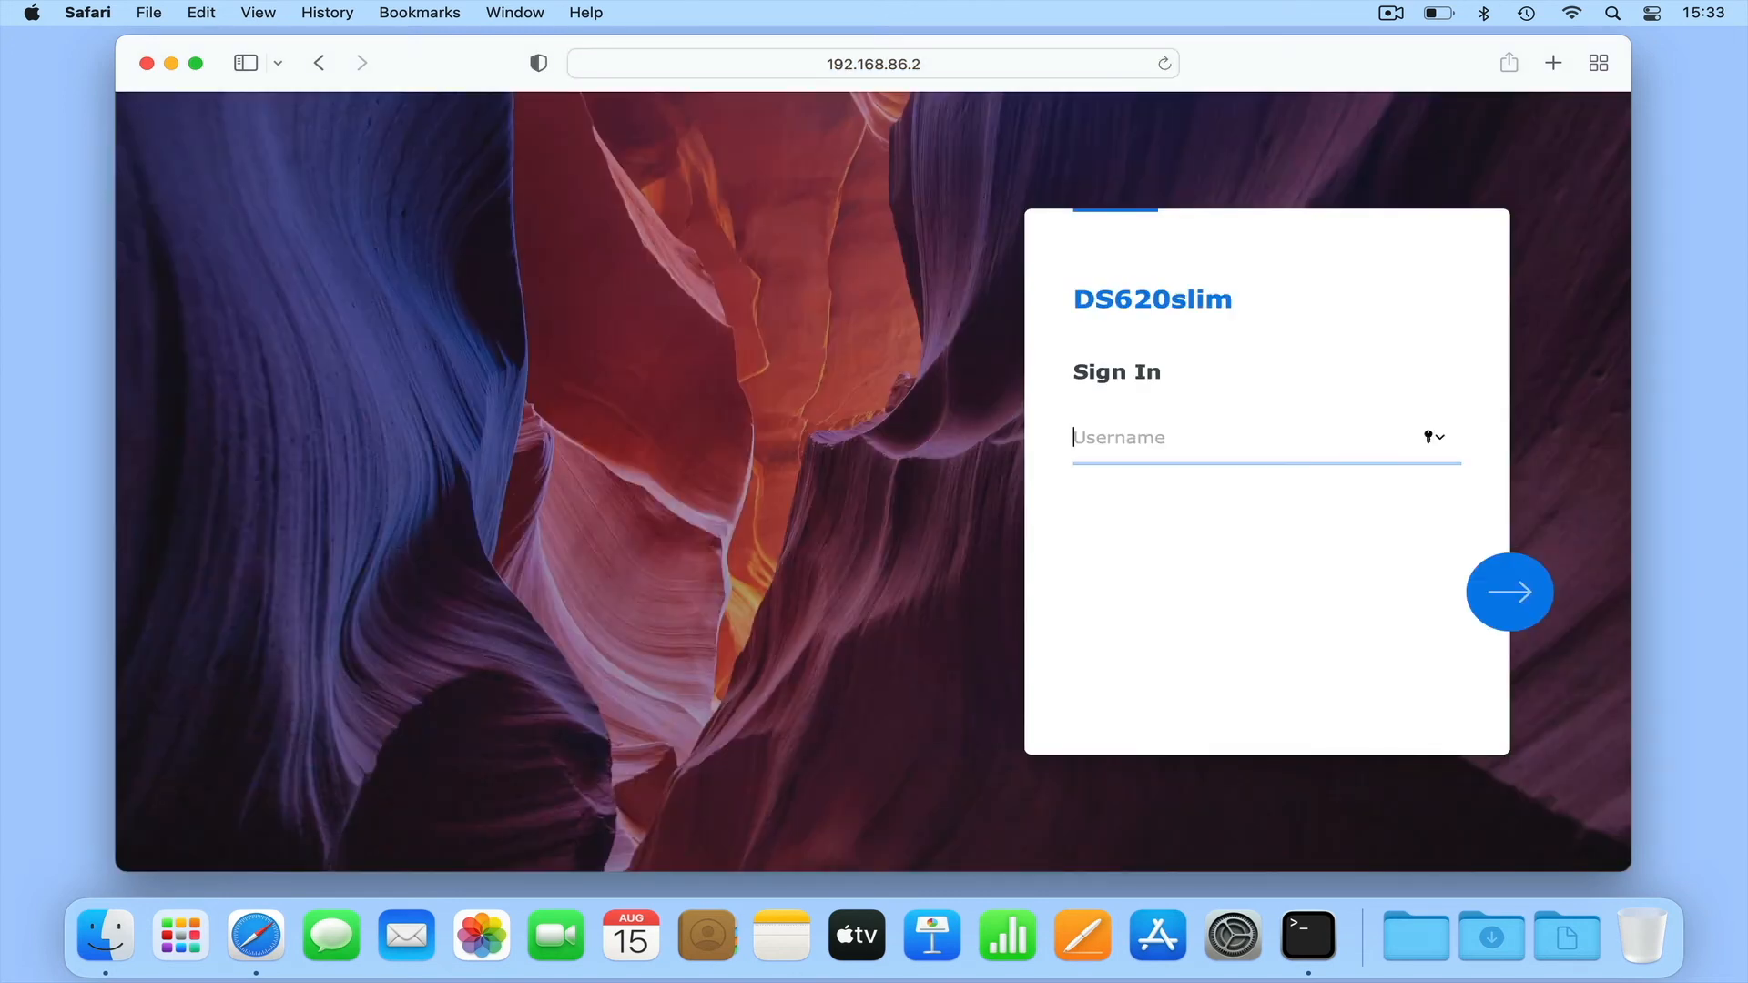
type("administrator")
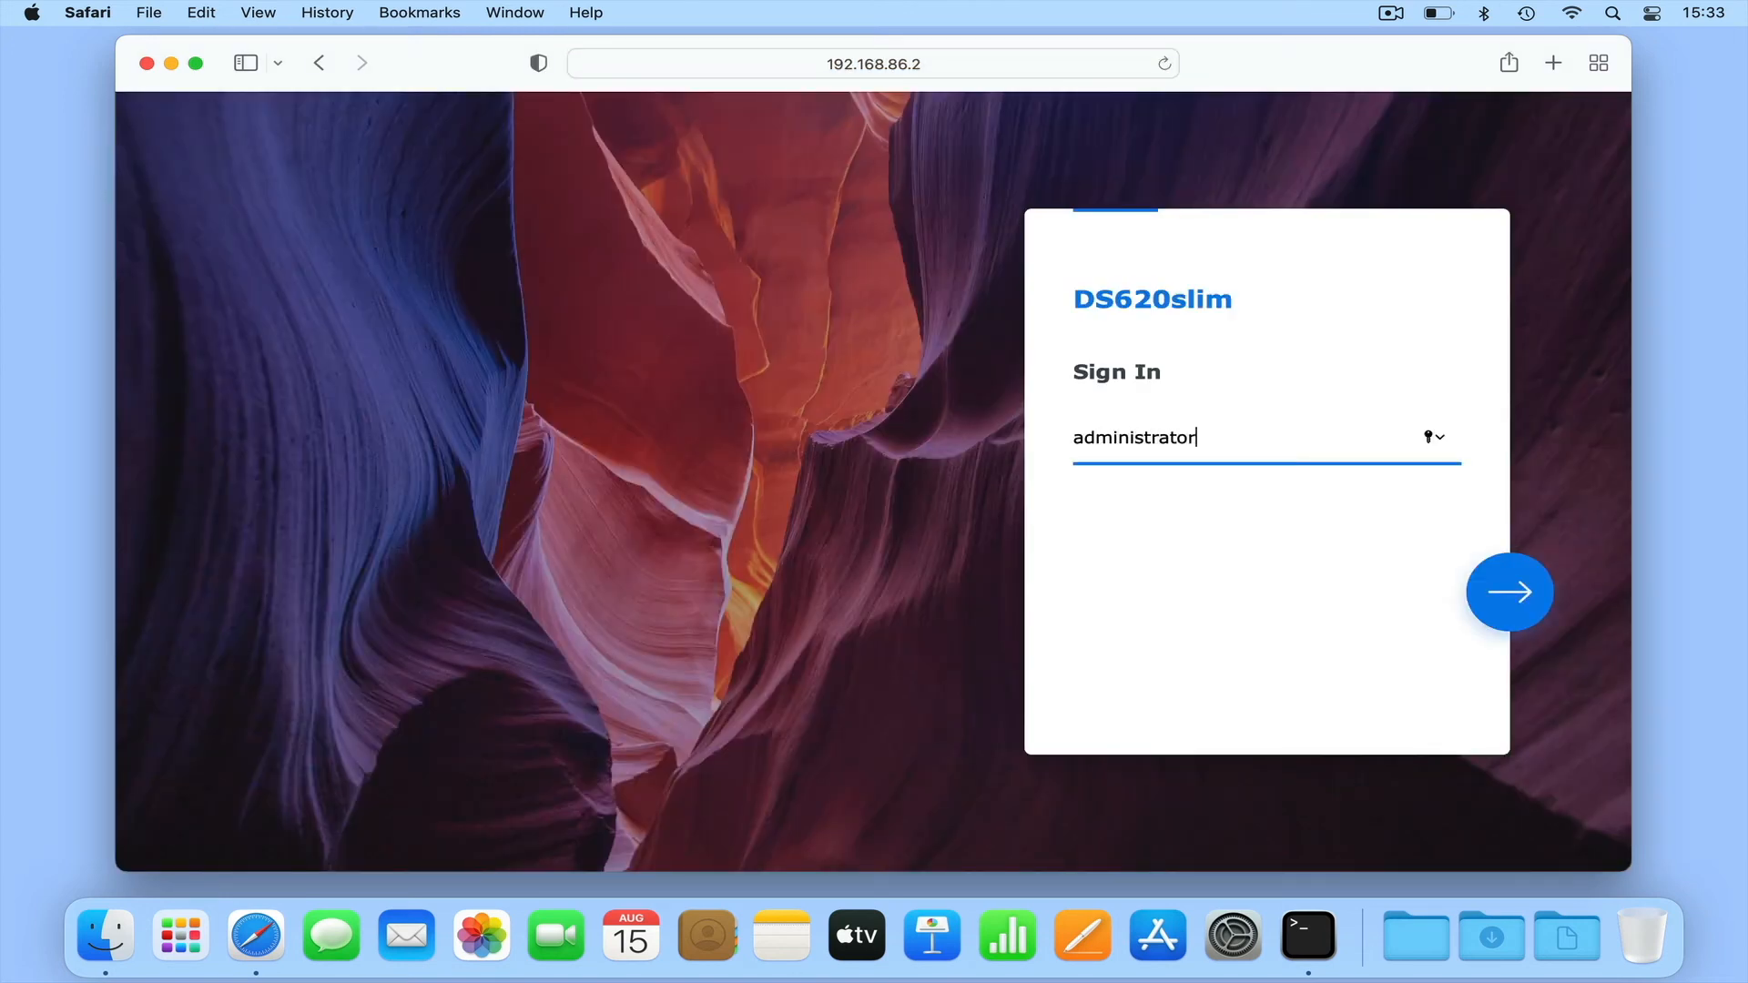
key("Return")
type("••••••••")
key("Return")
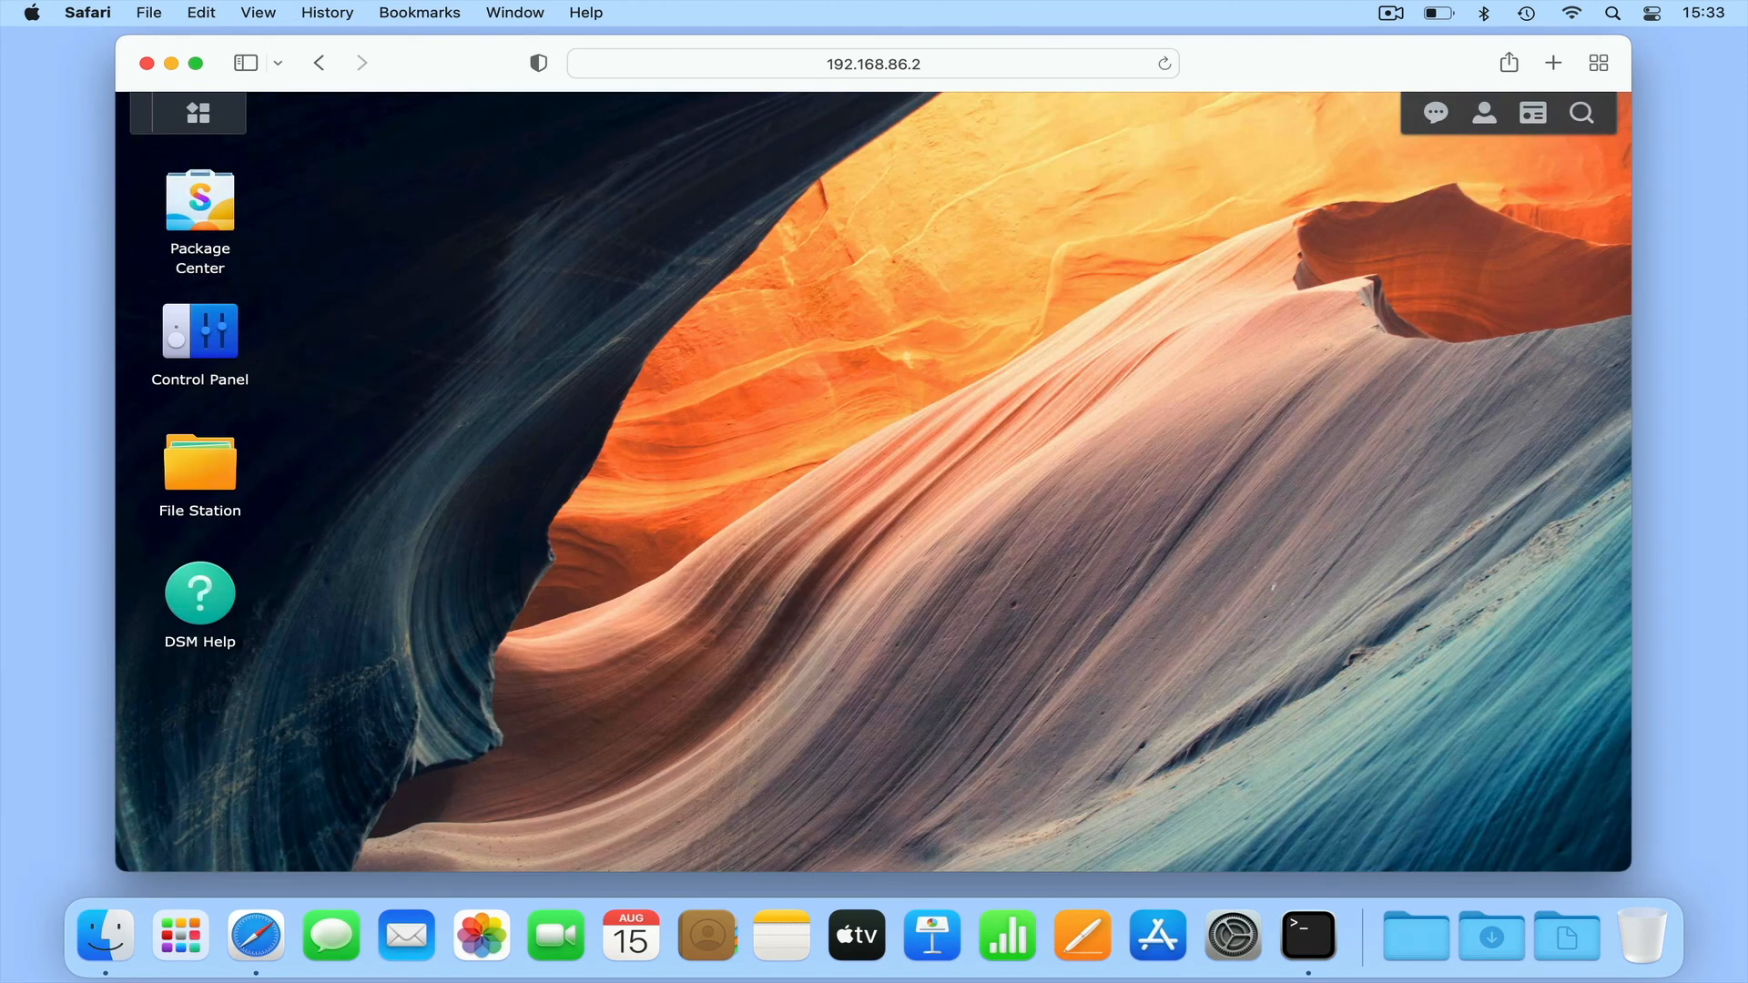
- Disable the SSH service in Control Panel's Terminal & SNMP settings and apply the change
left_click(225, 339)
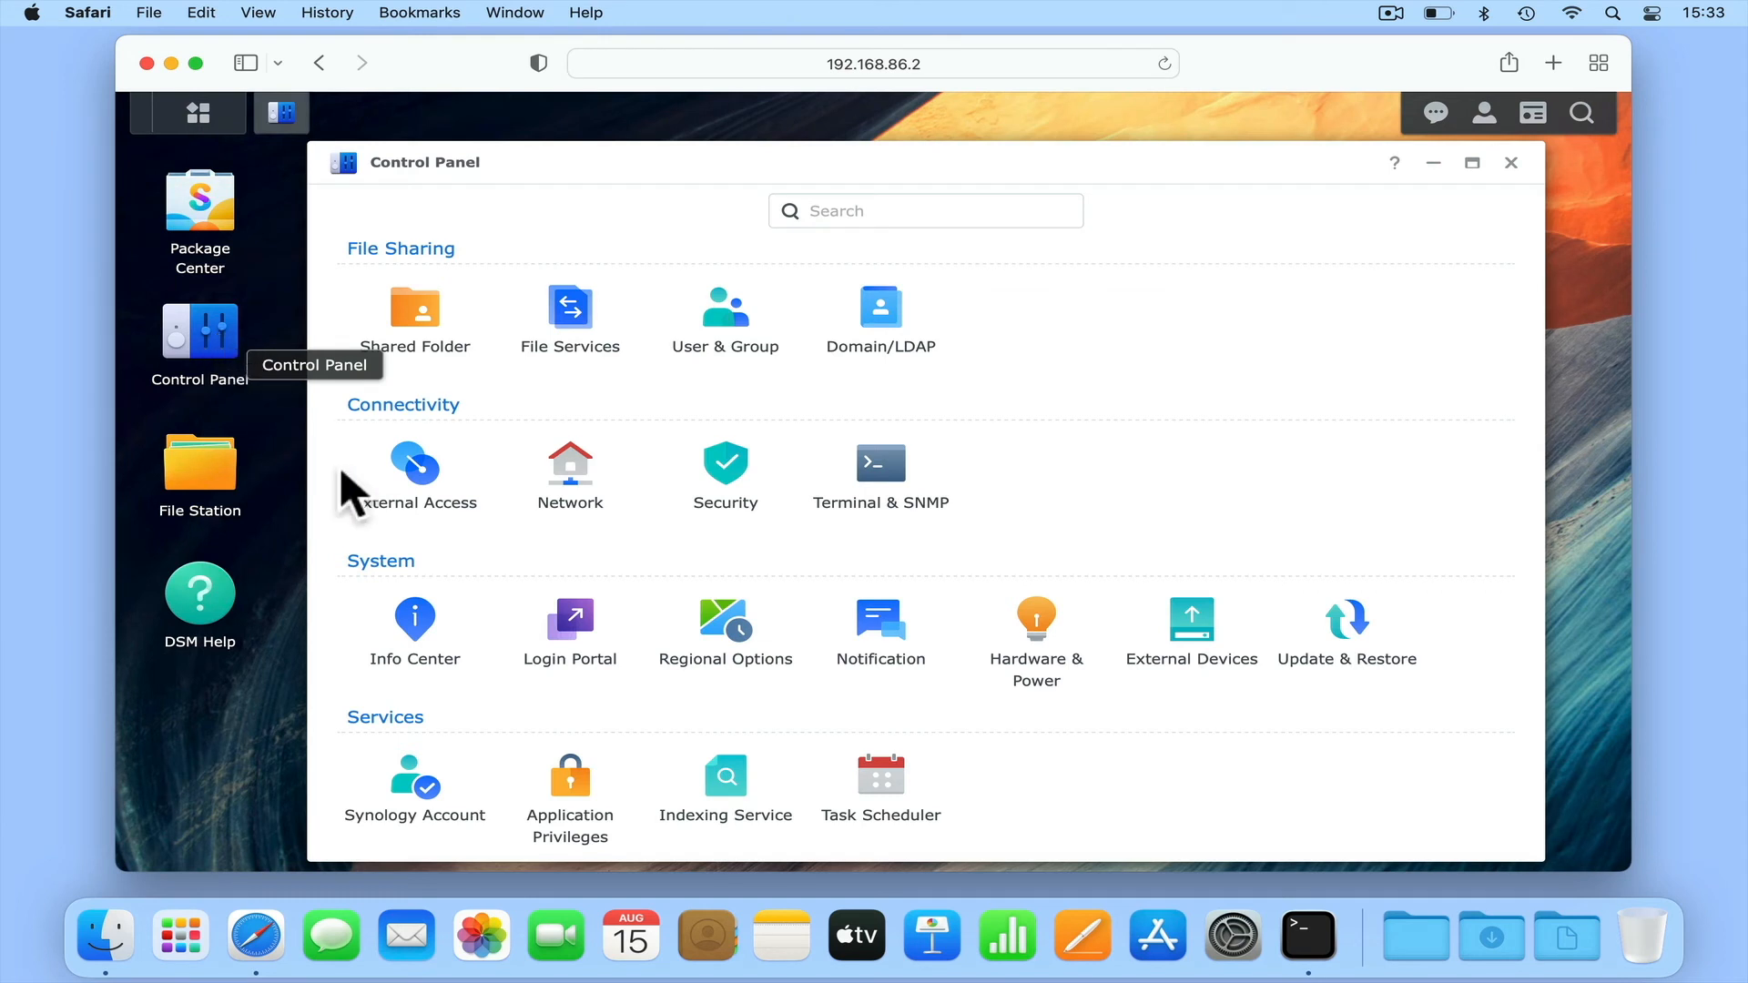
left_click(885, 473)
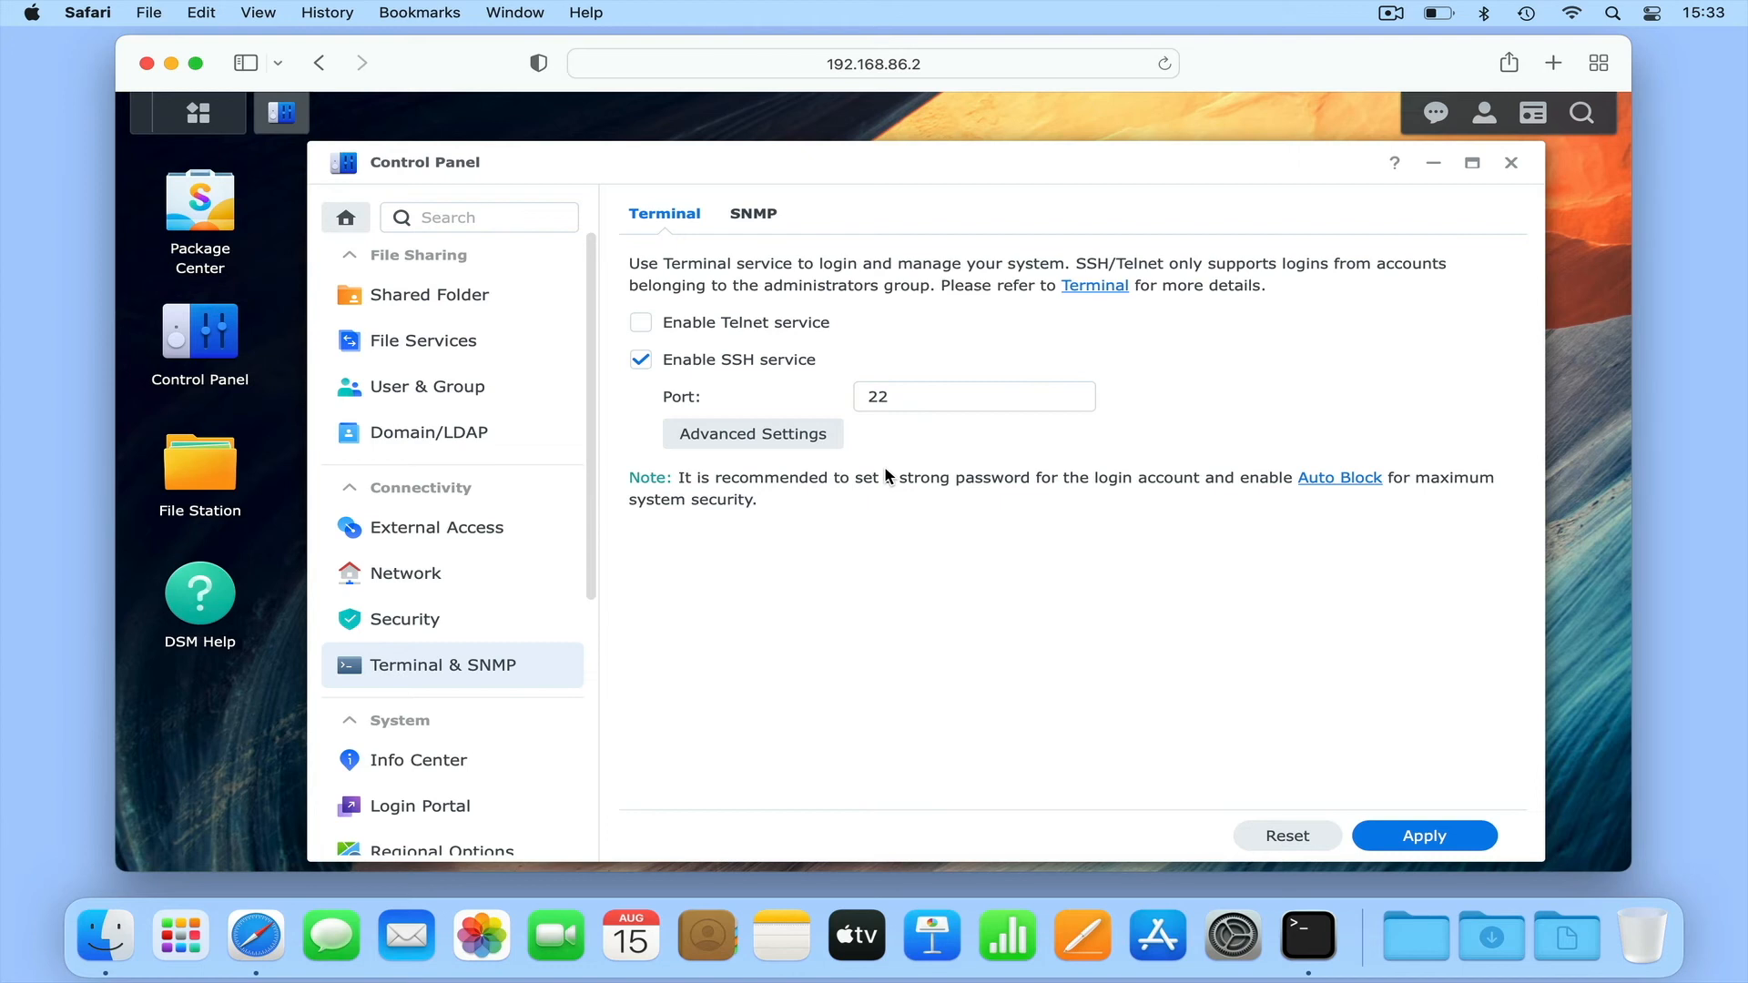
left_click(642, 362)
left_click(1452, 845)
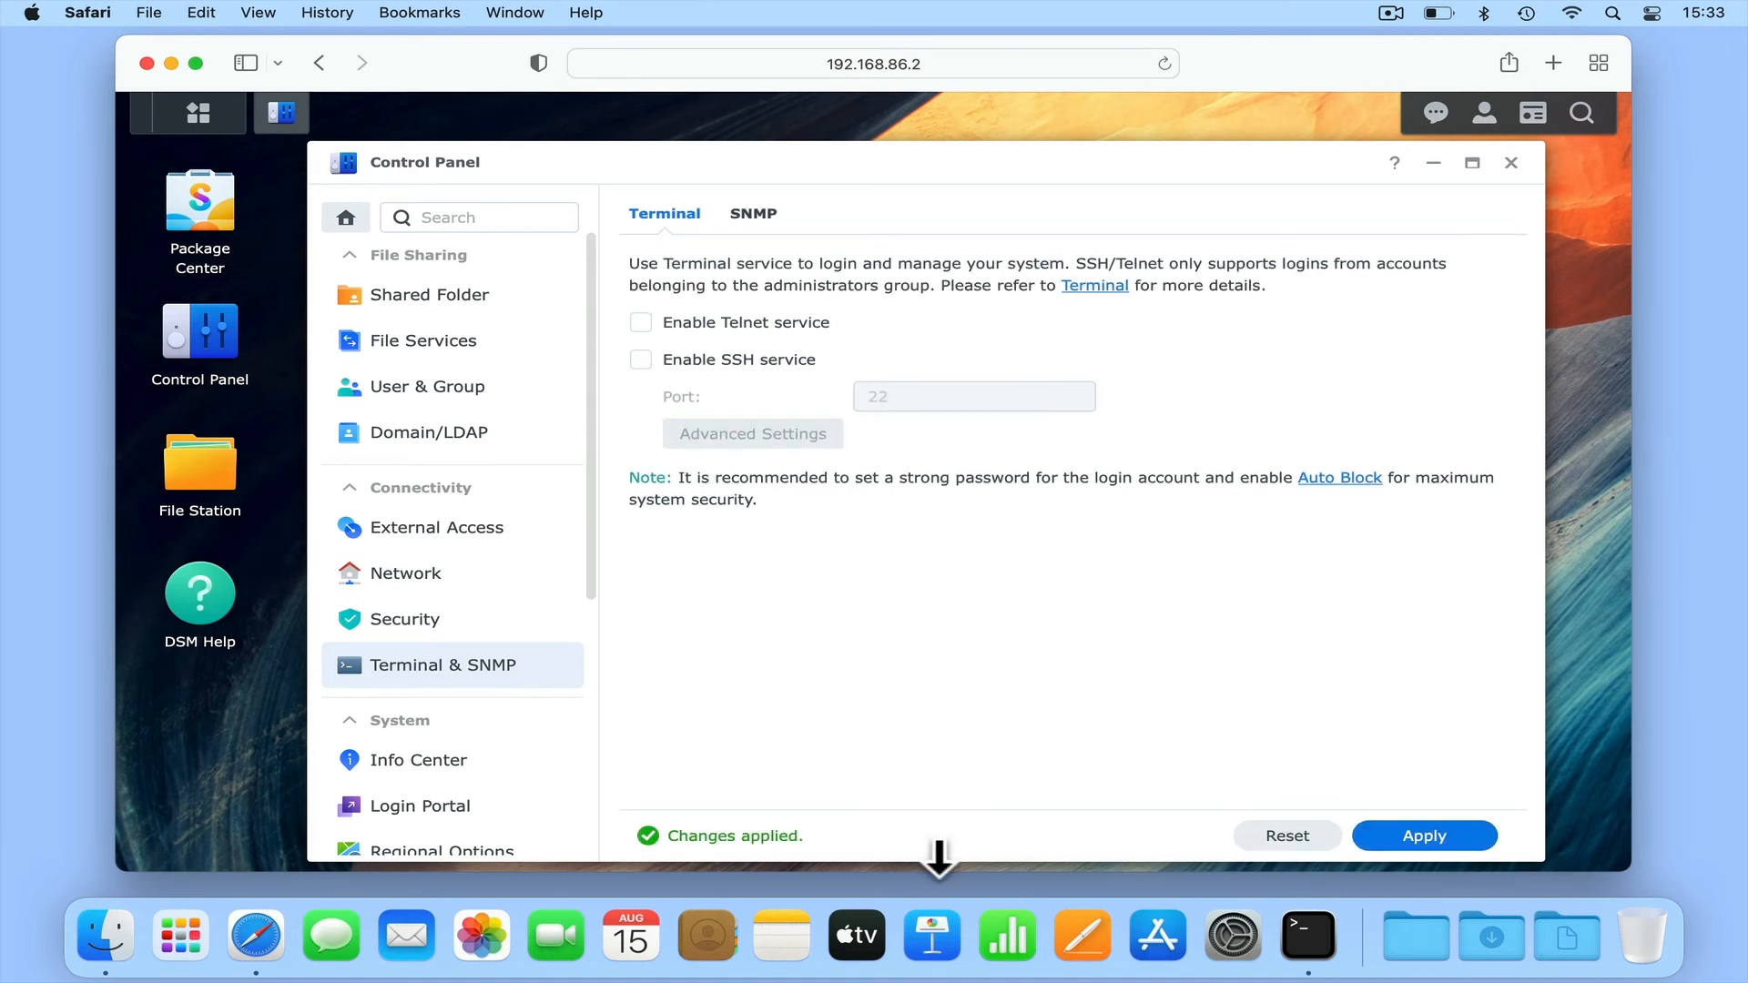
- Disable the encrypted terminal service rule in the default firewall profile and save the firewall settings
left_click(469, 637)
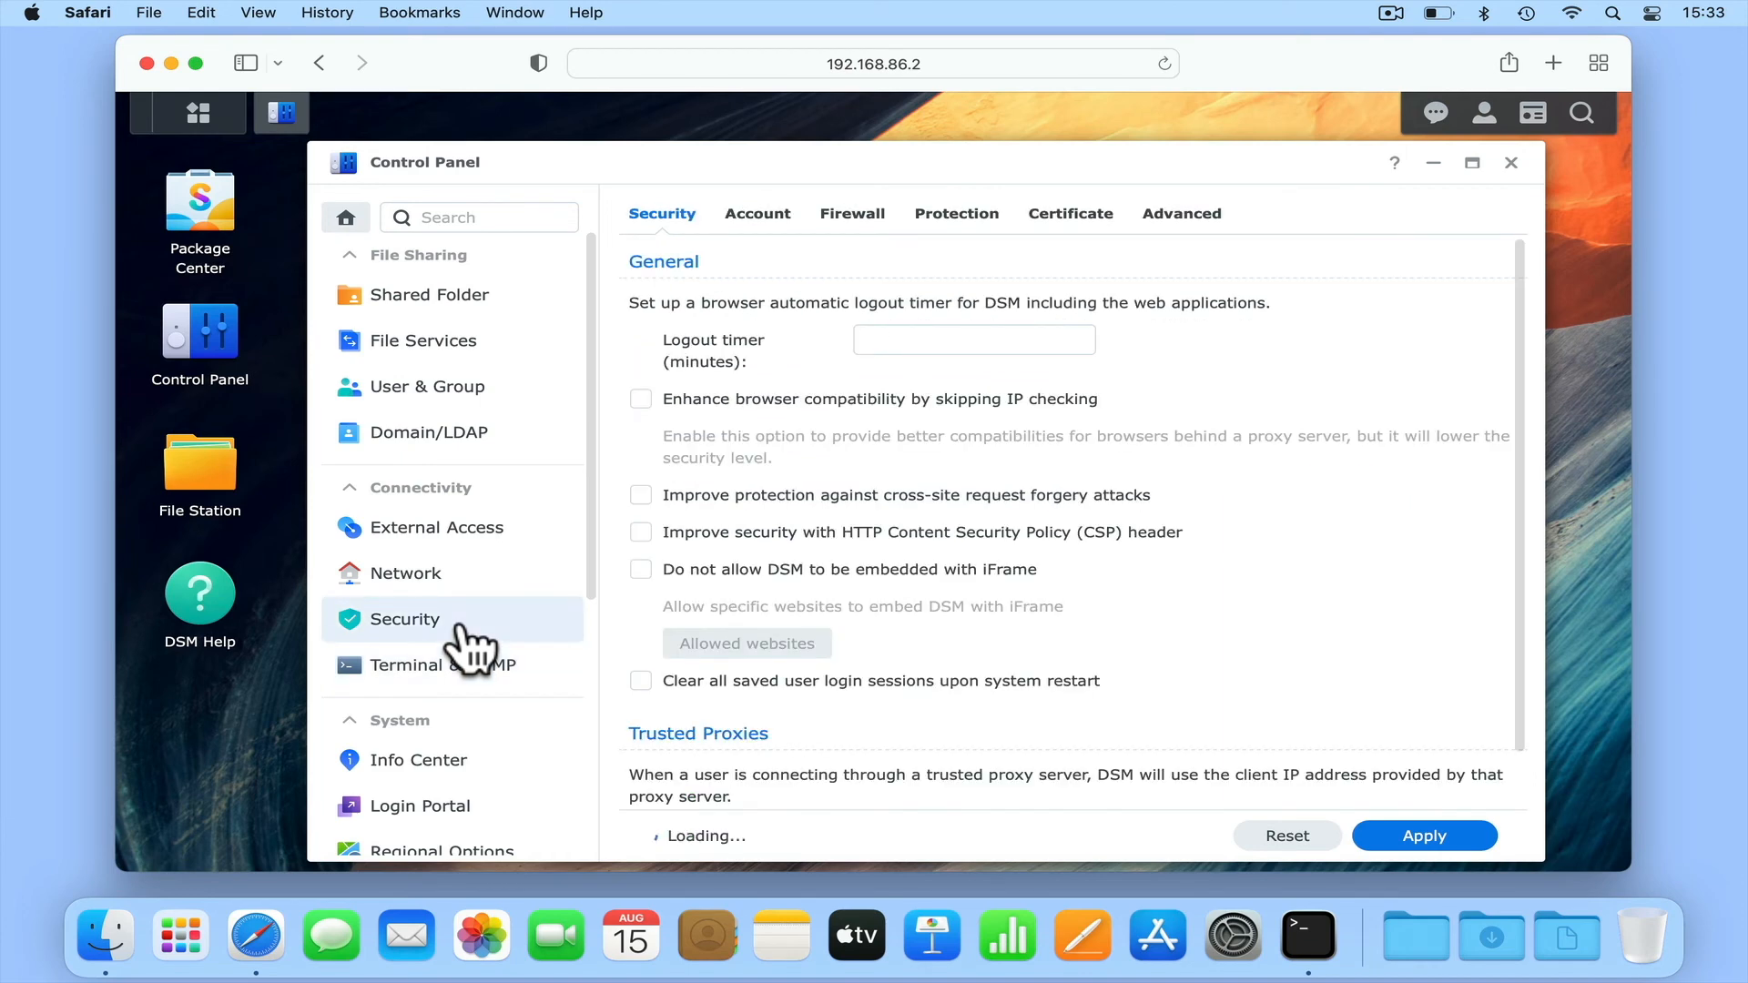
left_click(890, 244)
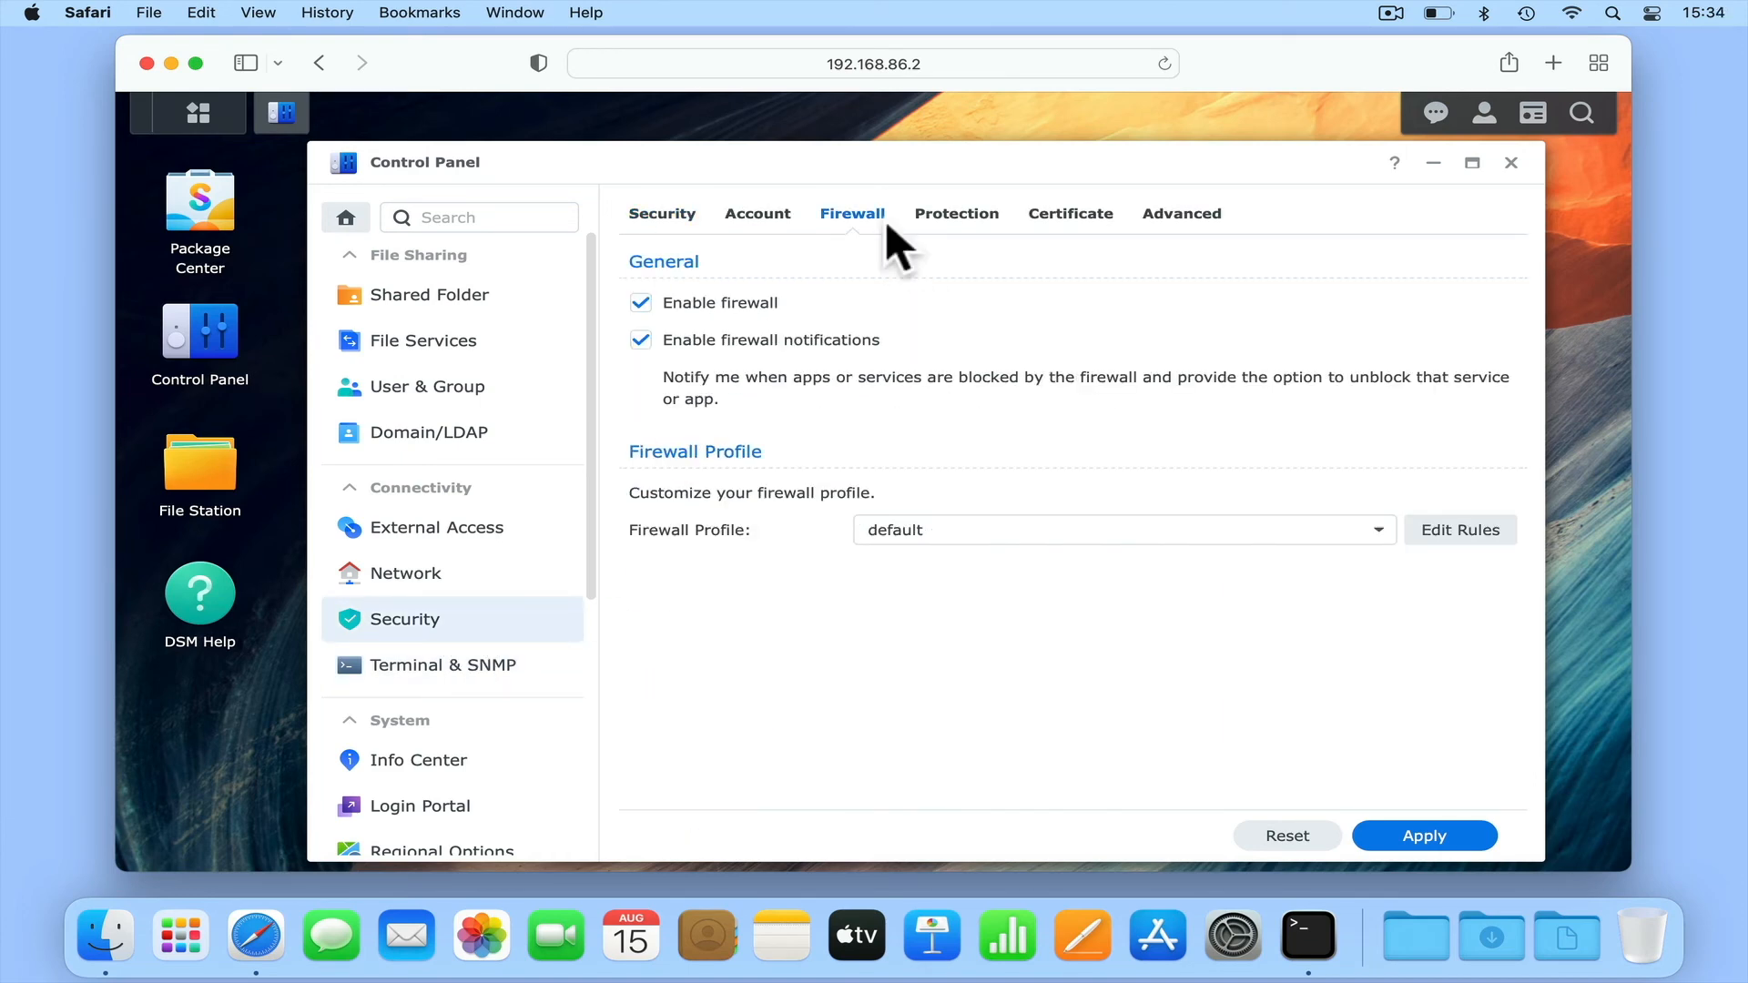
left_click(1461, 531)
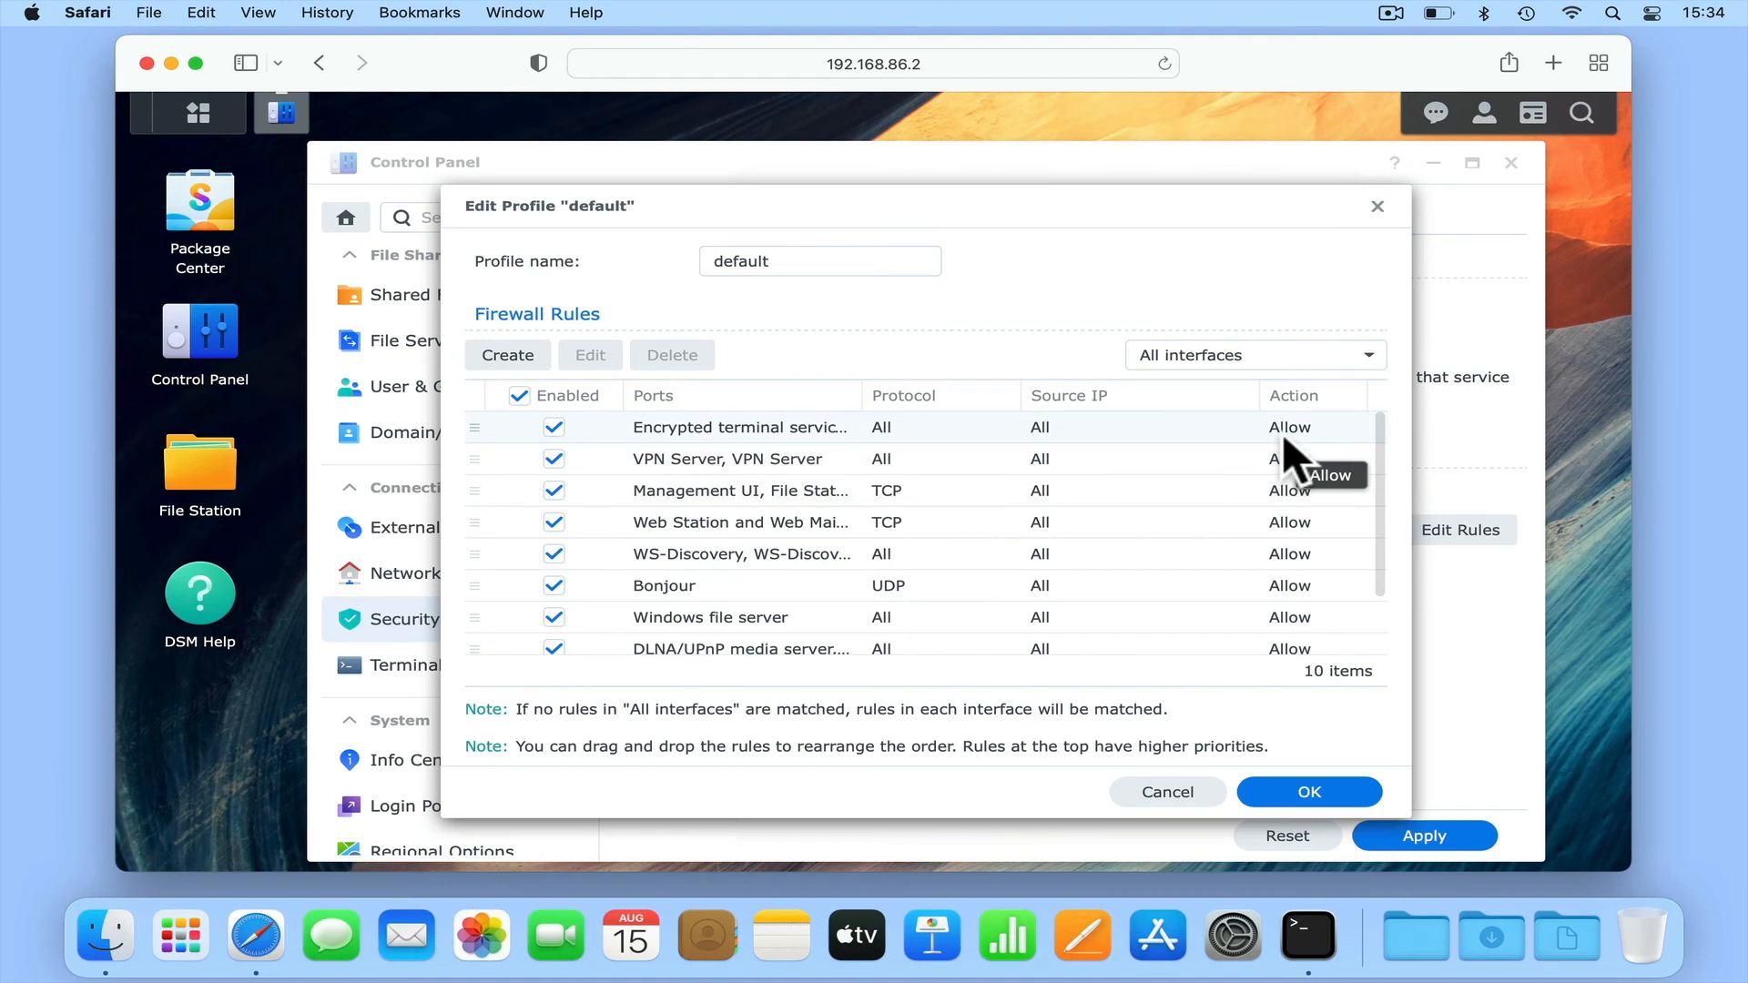
left_click(553, 427)
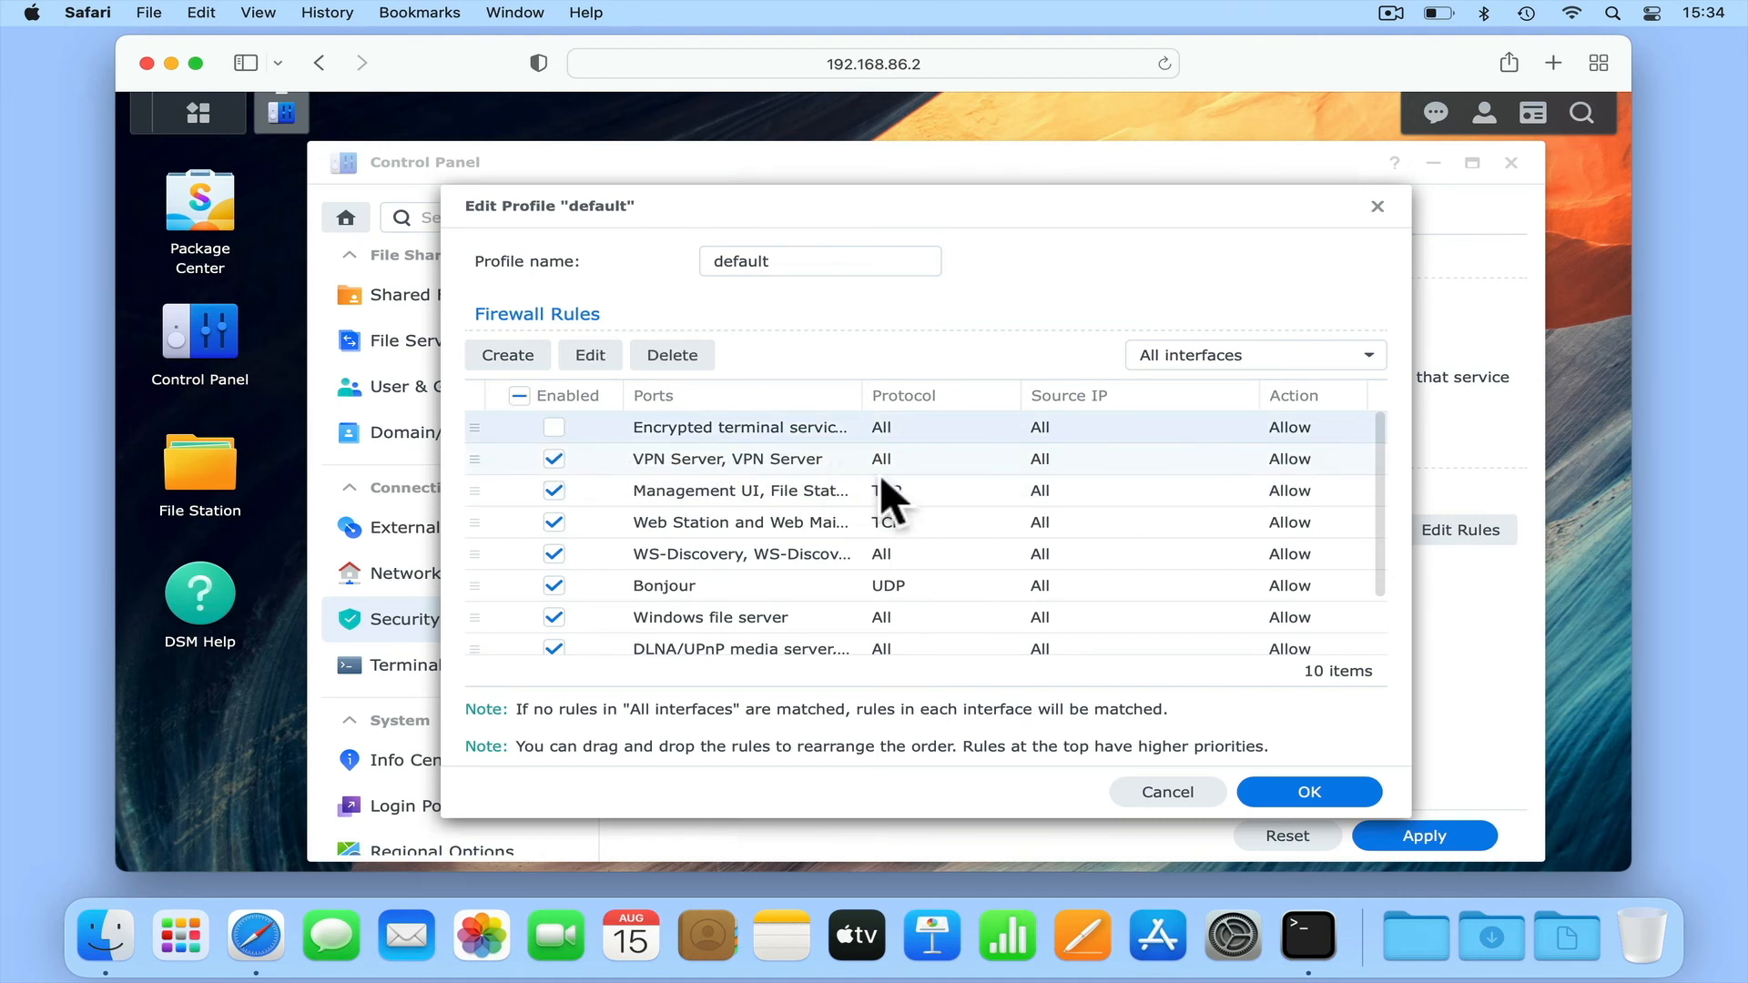
left_click(1295, 794)
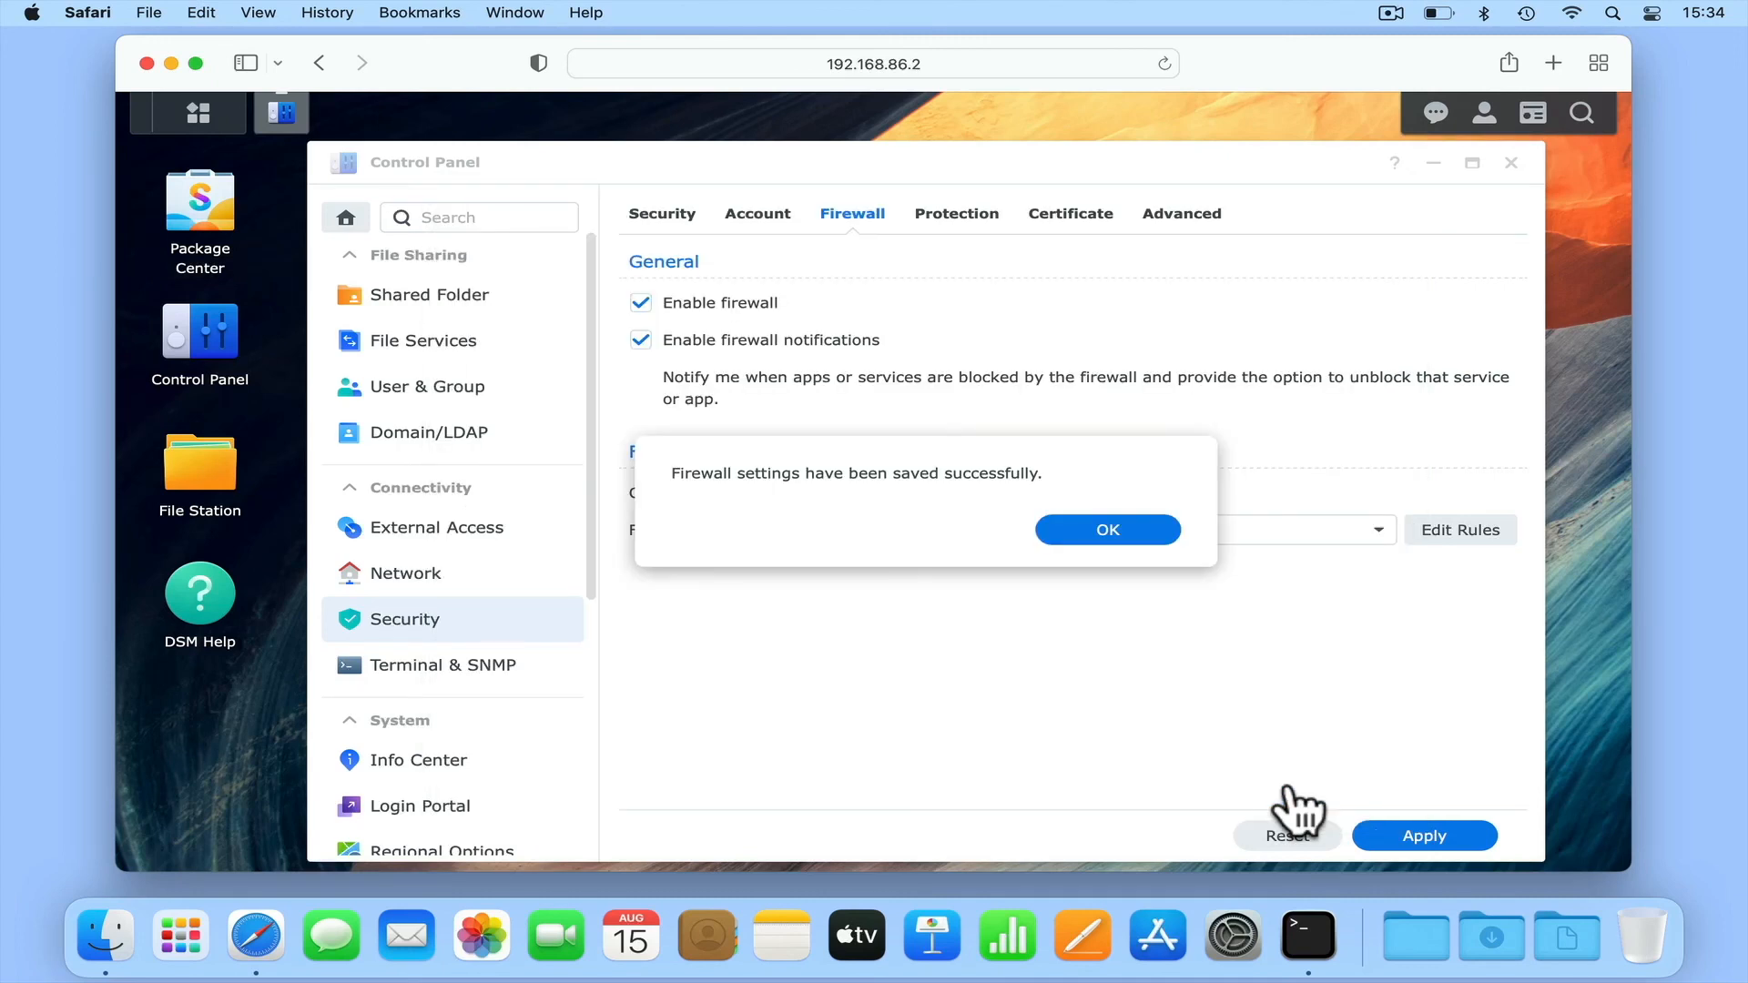
left_click(1129, 535)
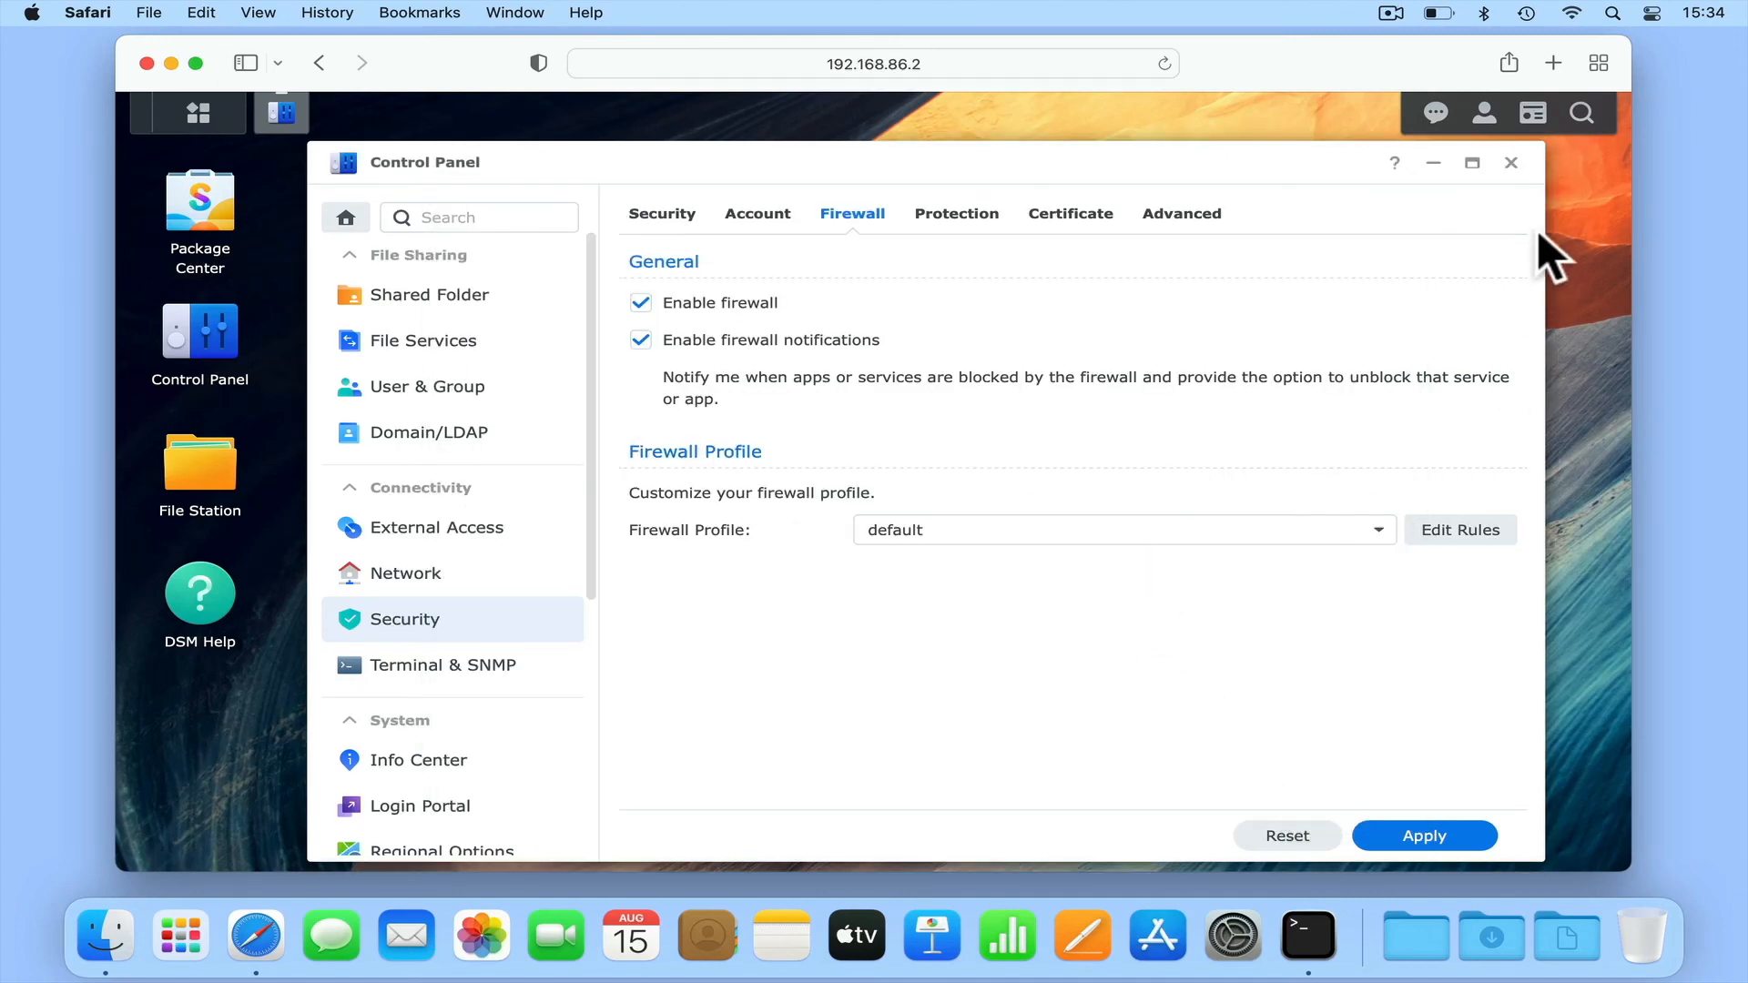
- Close Control Panel and sign out of the administrator account on the NAS
left_click(1511, 163)
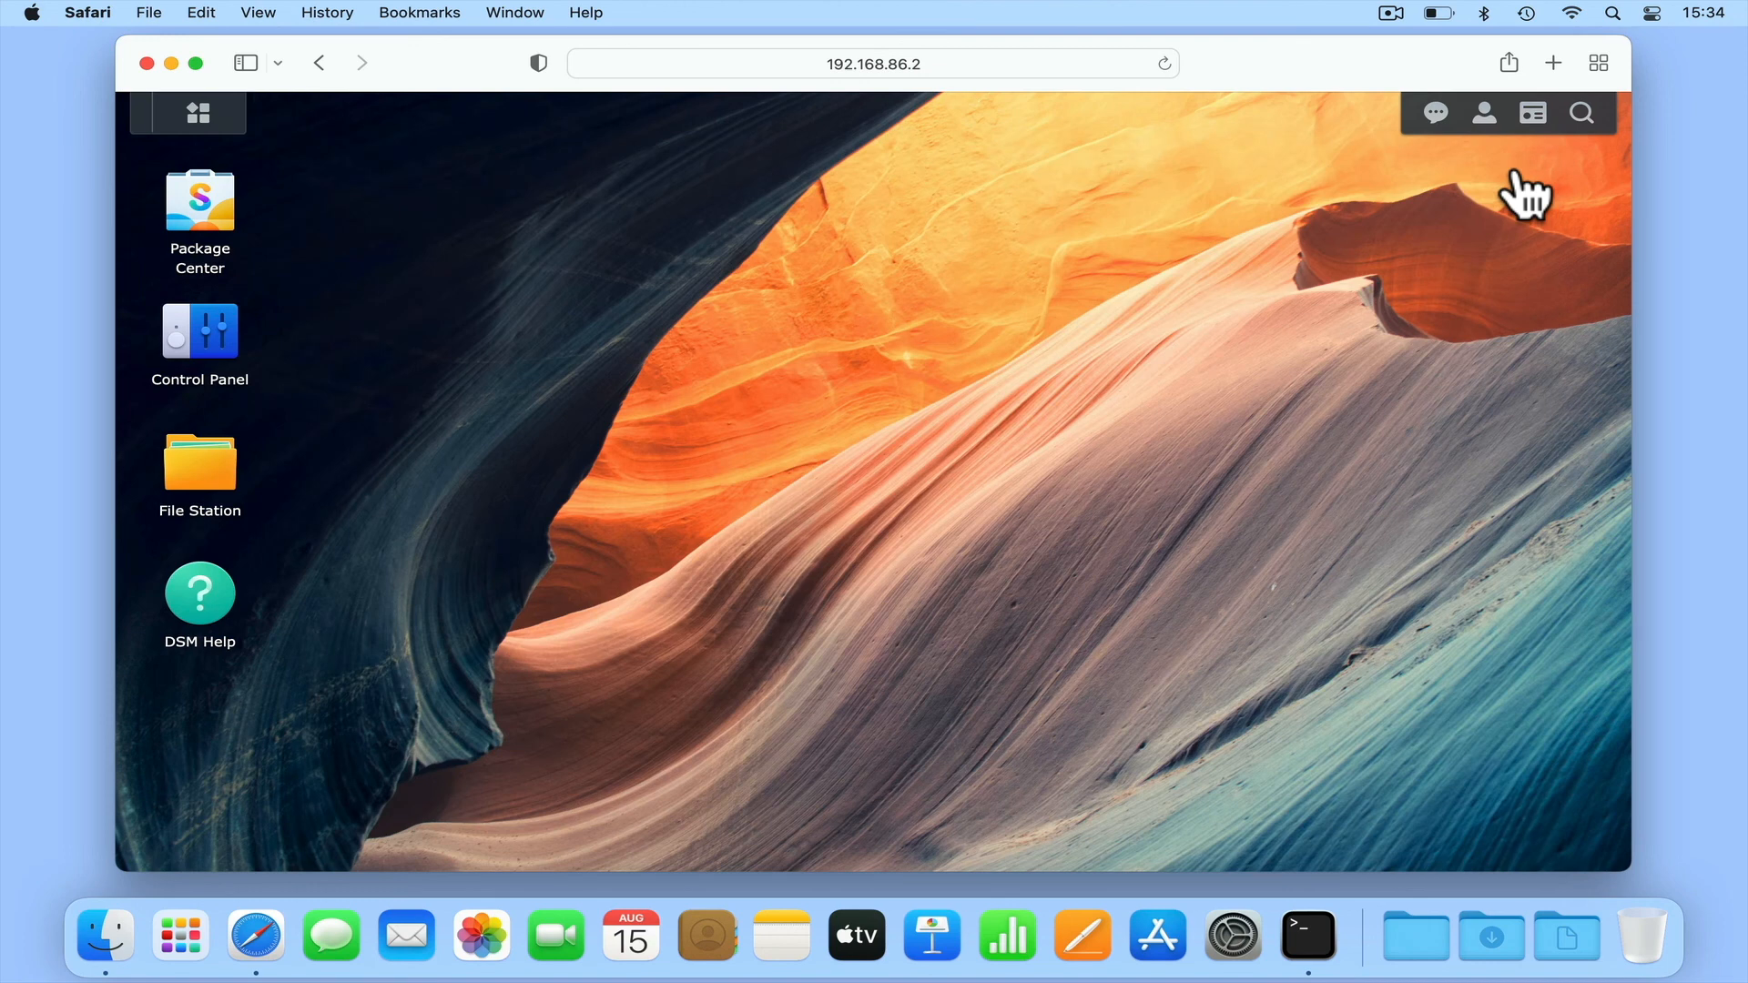
left_click(1485, 114)
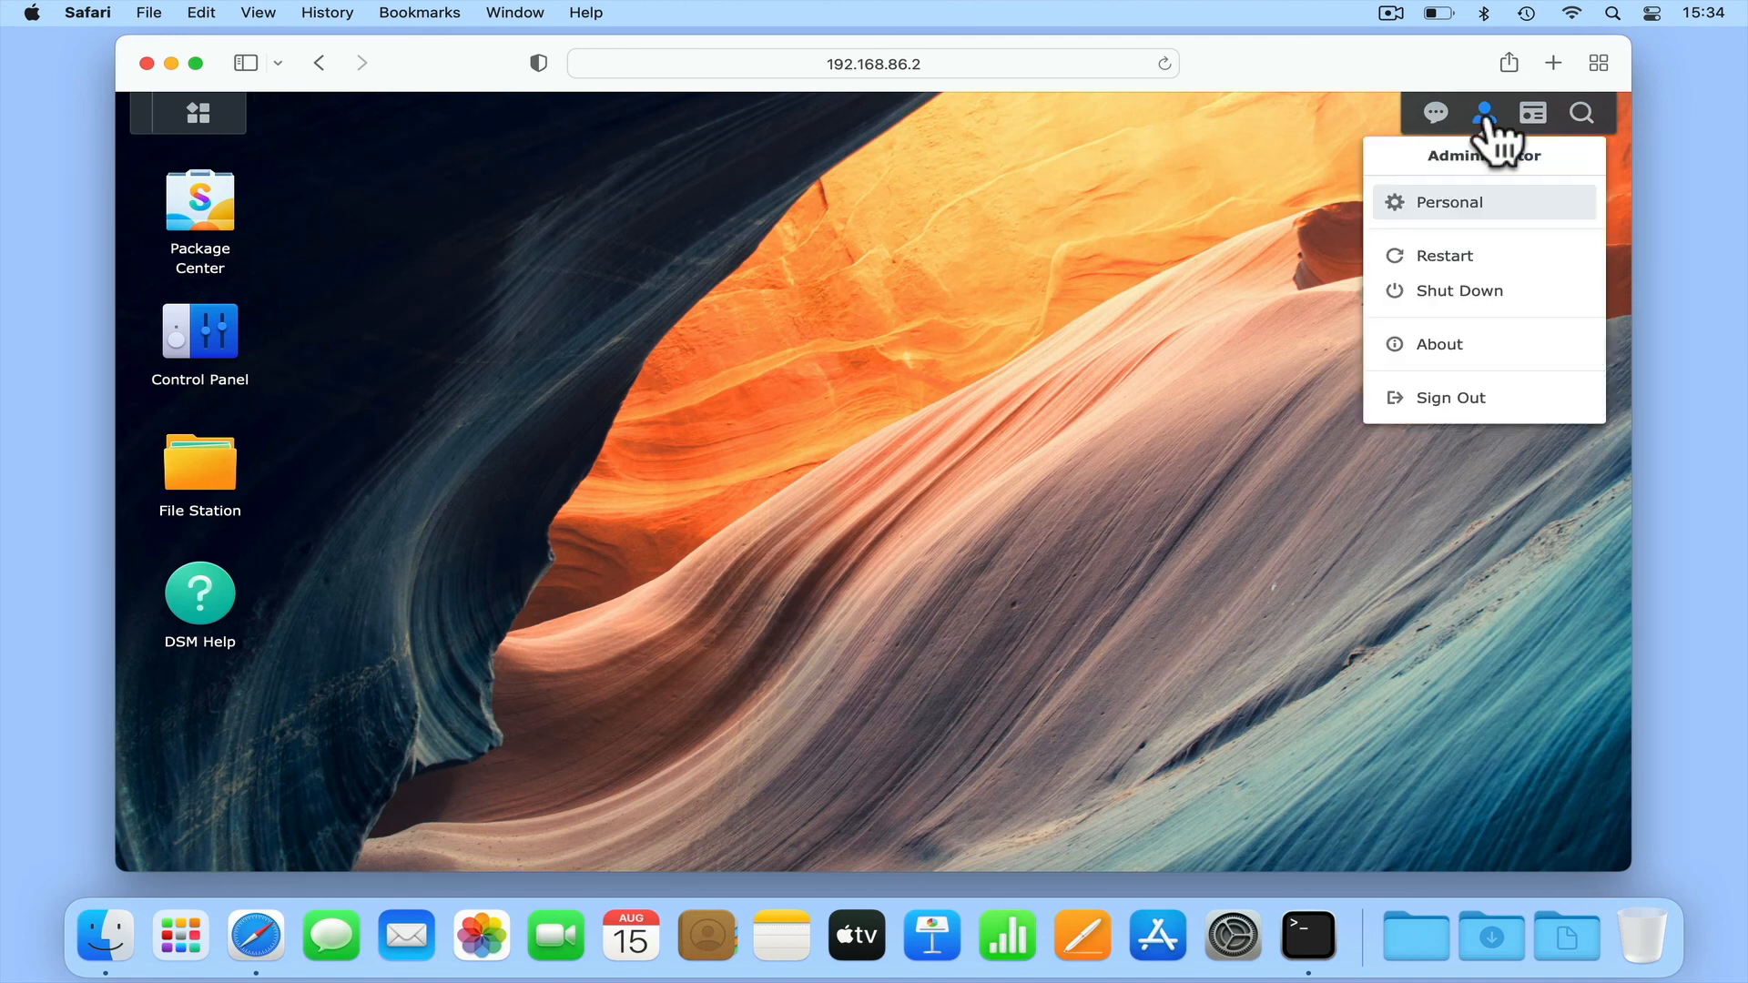
left_click(1498, 401)
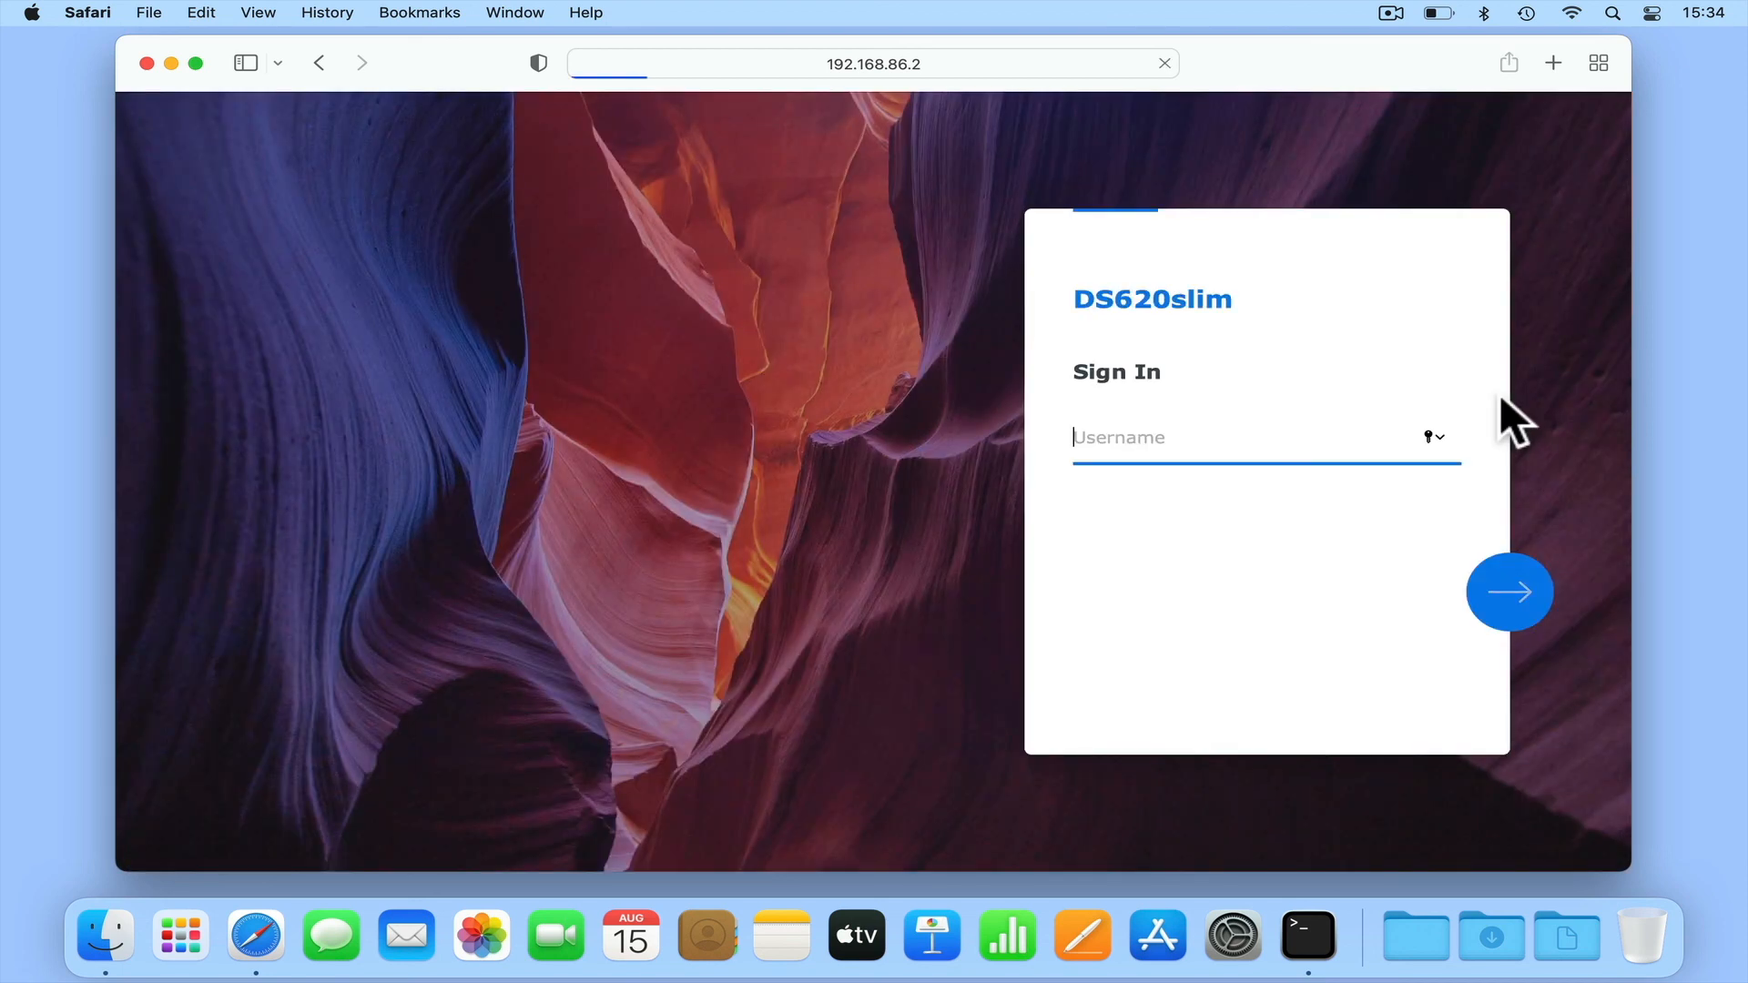